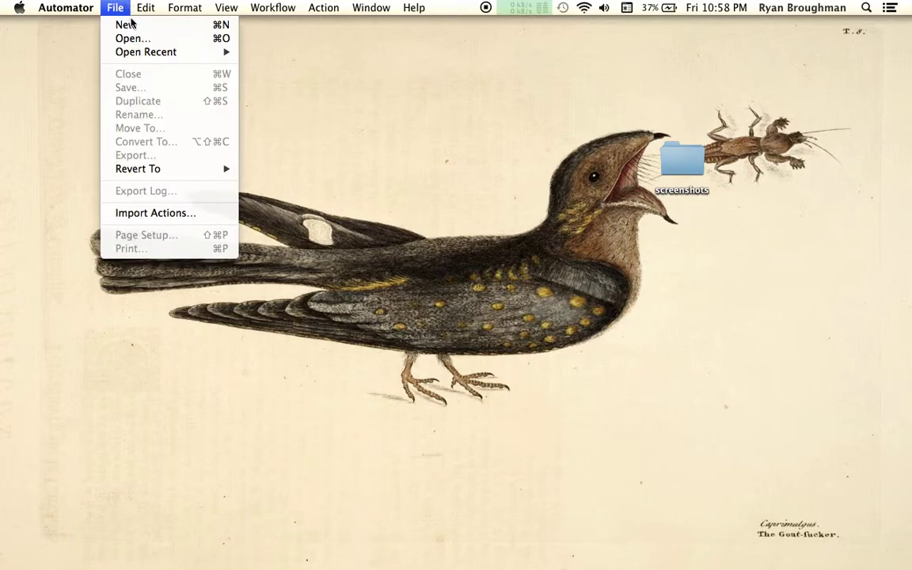
Create a new Automator document of the Application type.
left_click(125, 22)
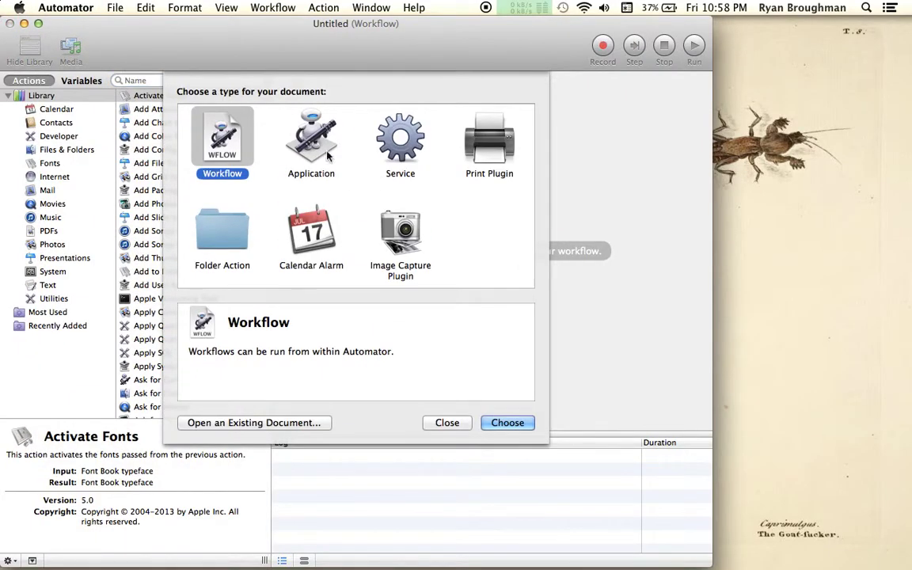
left_click(311, 141)
left_click(513, 422)
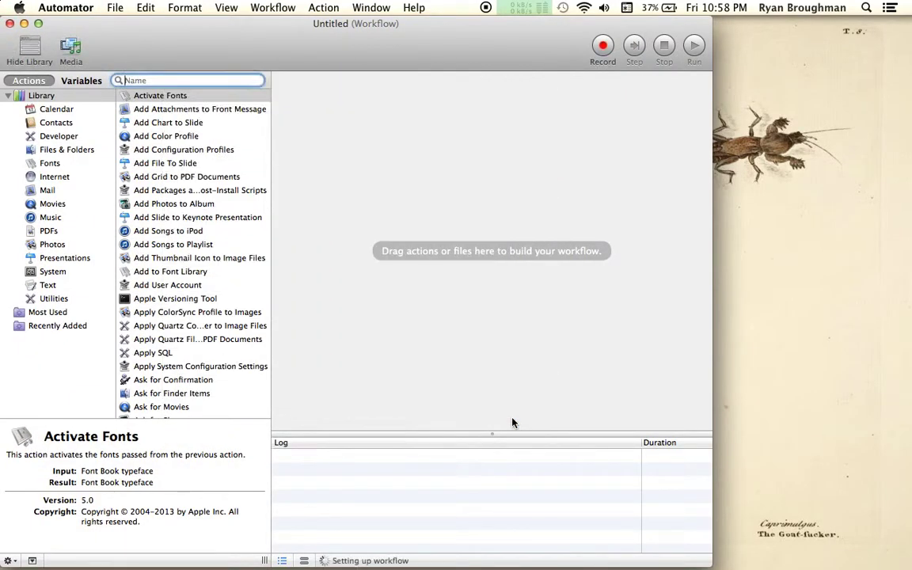
Add a New Folder action from the Files & Folders library to the workflow and name its folder "conversion".
left_click(77, 155)
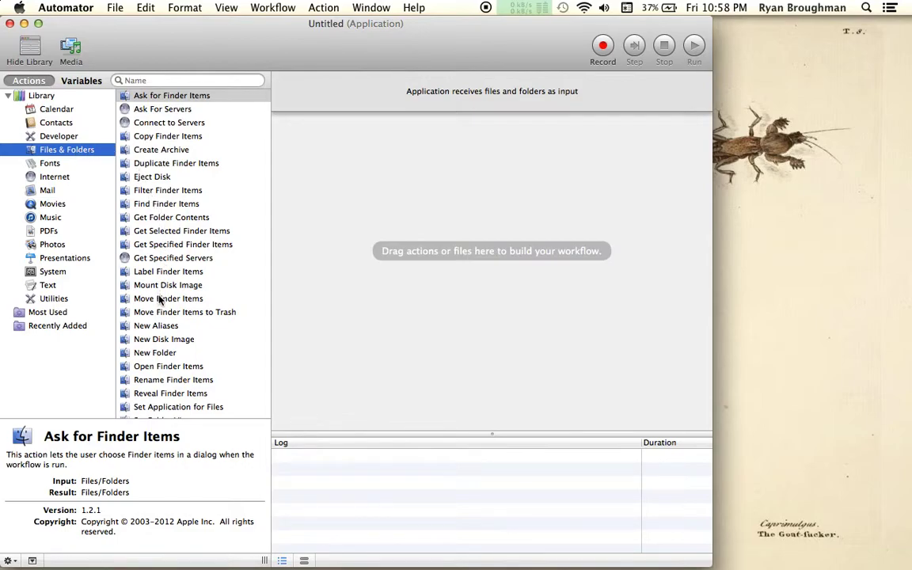
left_click(160, 353)
left_click_drag(160, 353, 372, 260)
left_click_drag(158, 358, 362, 184)
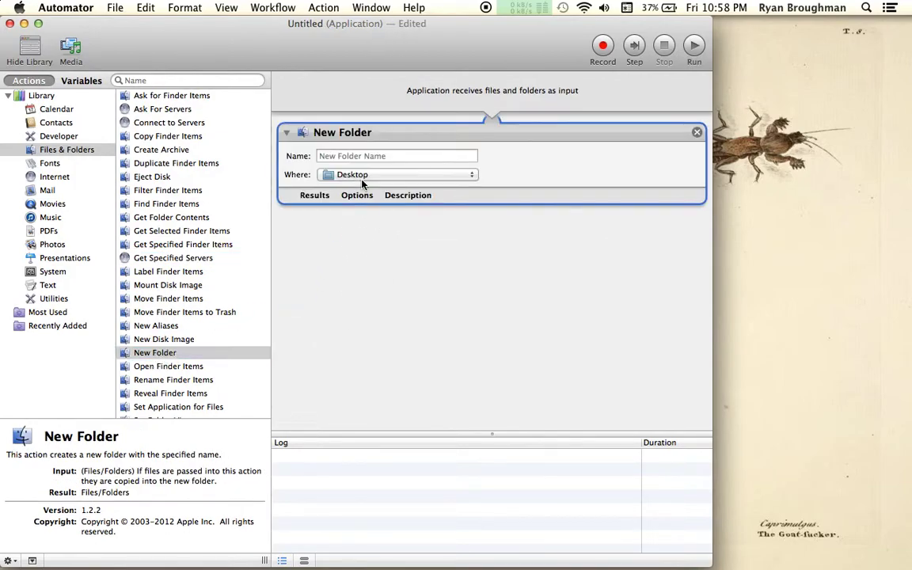
left_click(368, 156)
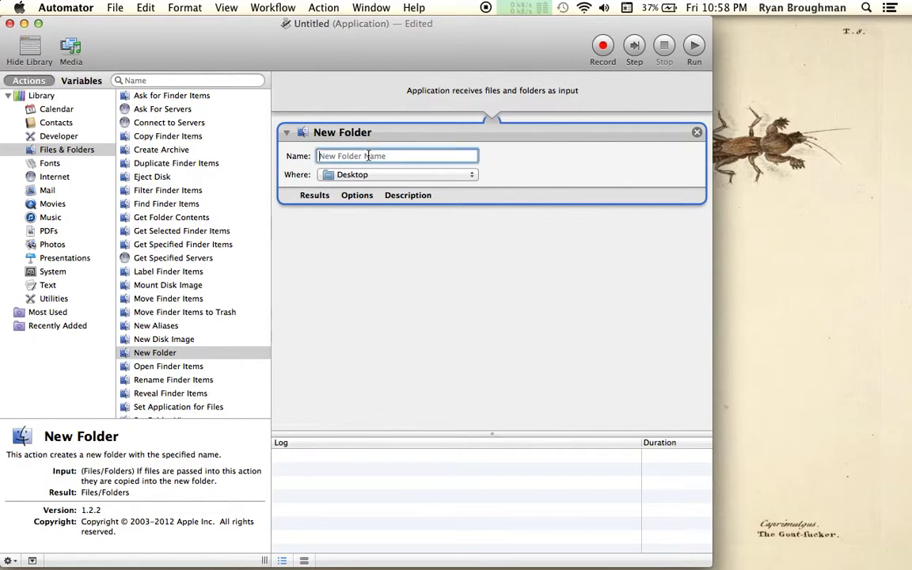
type("conversion")
Append the Current time and Today's date variables to the new folder's name, separated by spaces.
left_click(69, 77)
left_click(67, 109)
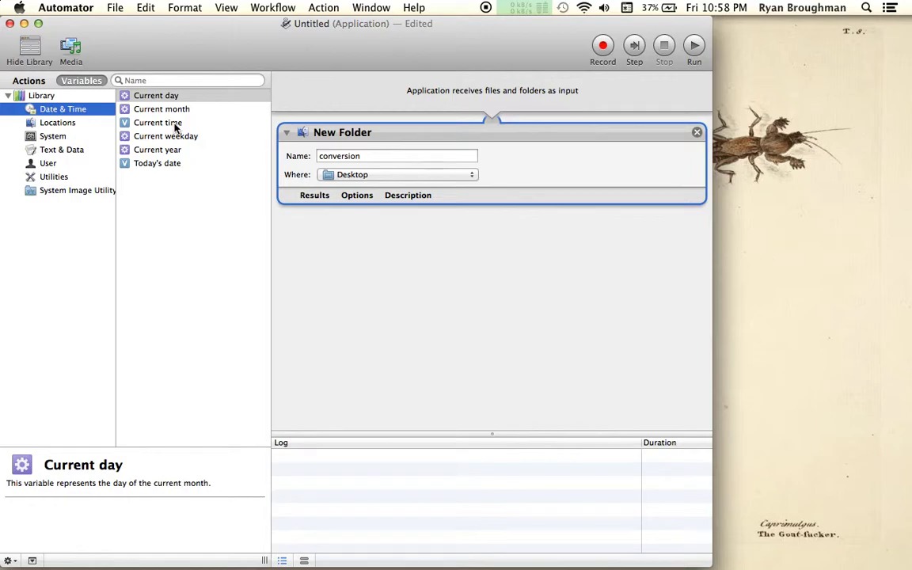
left_click(375, 159)
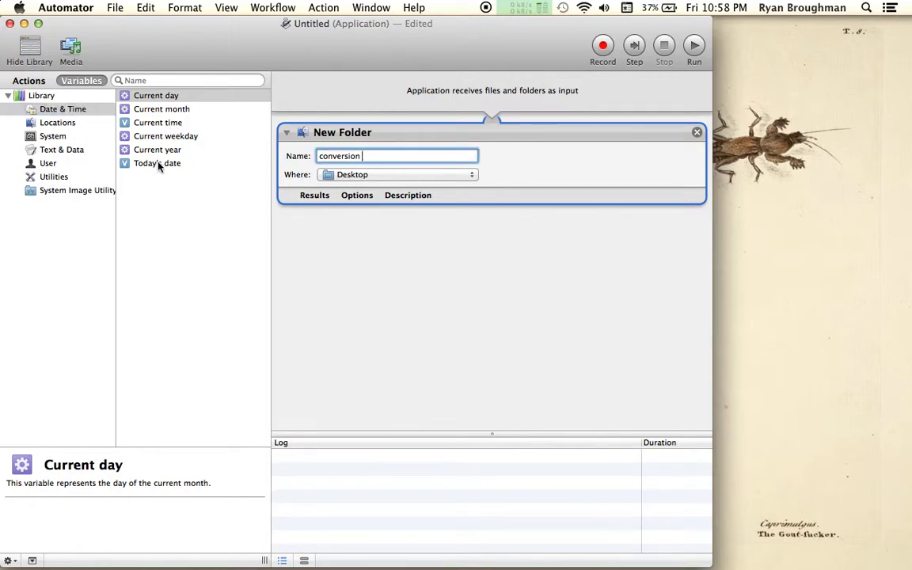
left_click(150, 122)
left_click_drag(144, 117, 380, 157)
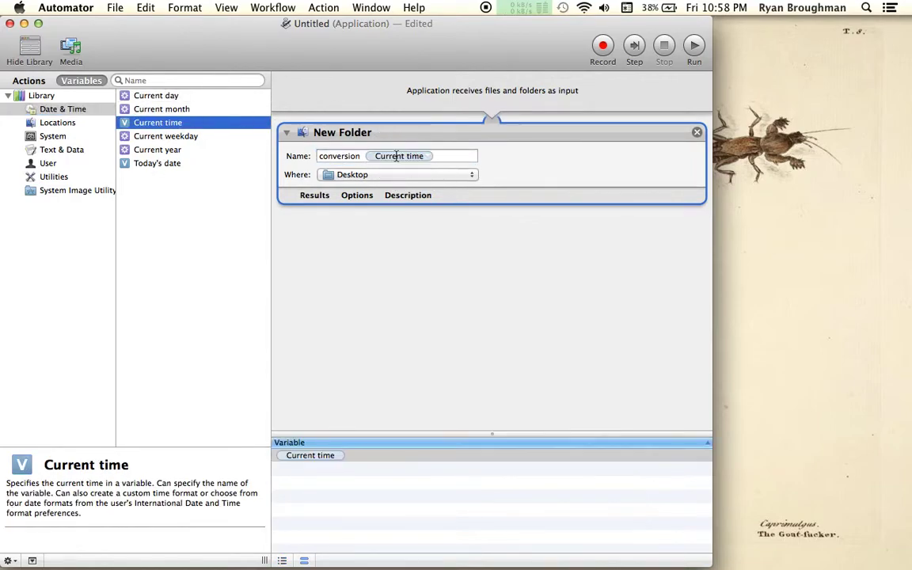
left_click(452, 156)
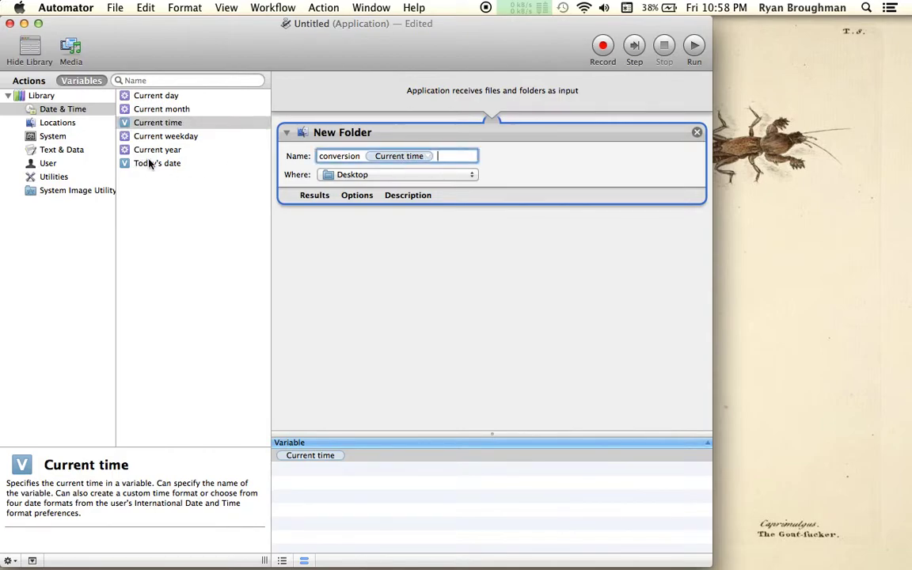
left_click_drag(150, 163, 333, 124)
left_click_drag(159, 163, 392, 150)
left_click_drag(186, 163, 452, 157)
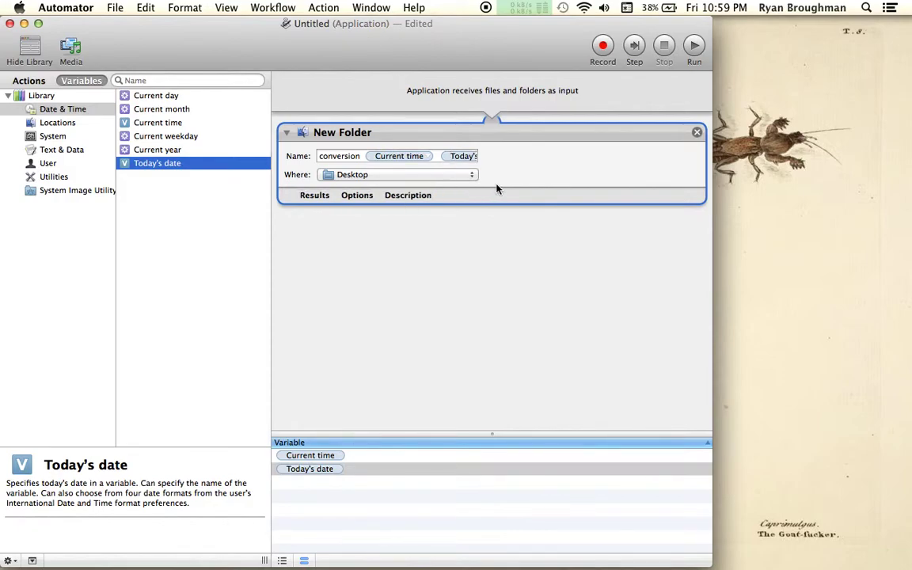
Set the format of the Today's date variable in the folder name to Jan 5, 1999.
left_click(460, 157)
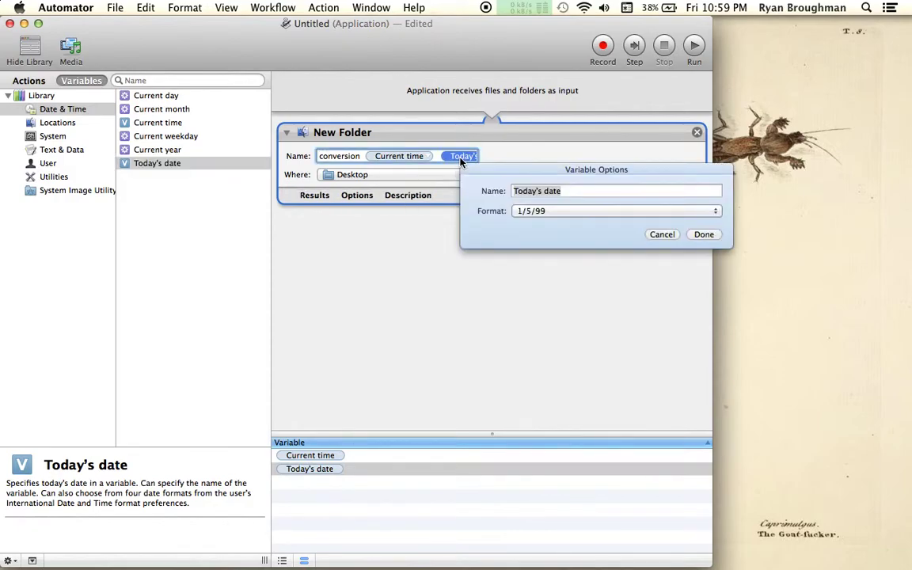
left_click(556, 212)
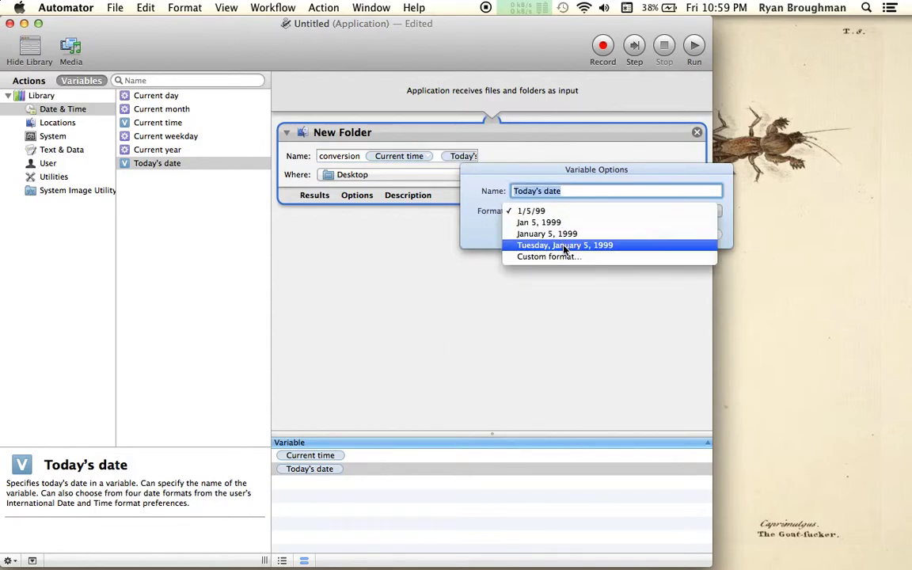
left_click(567, 235)
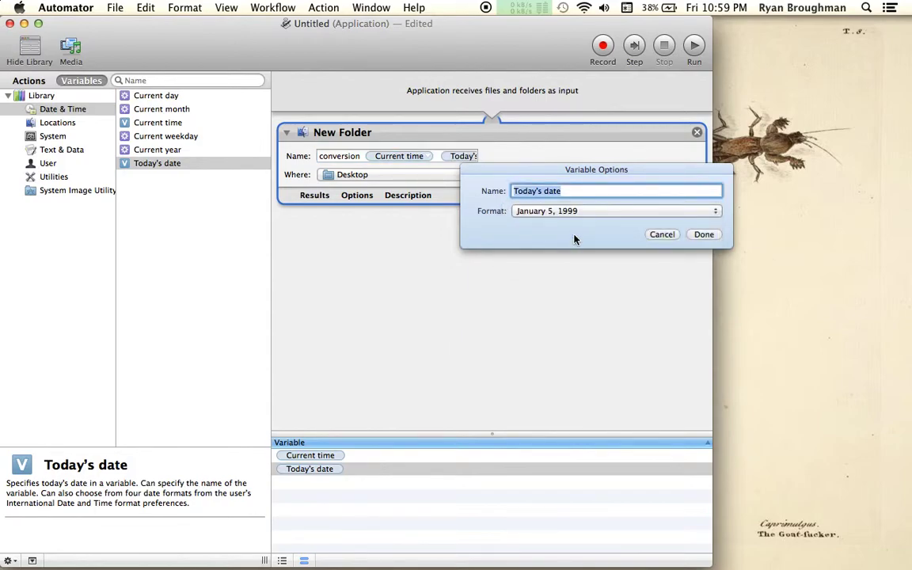
left_click(597, 211)
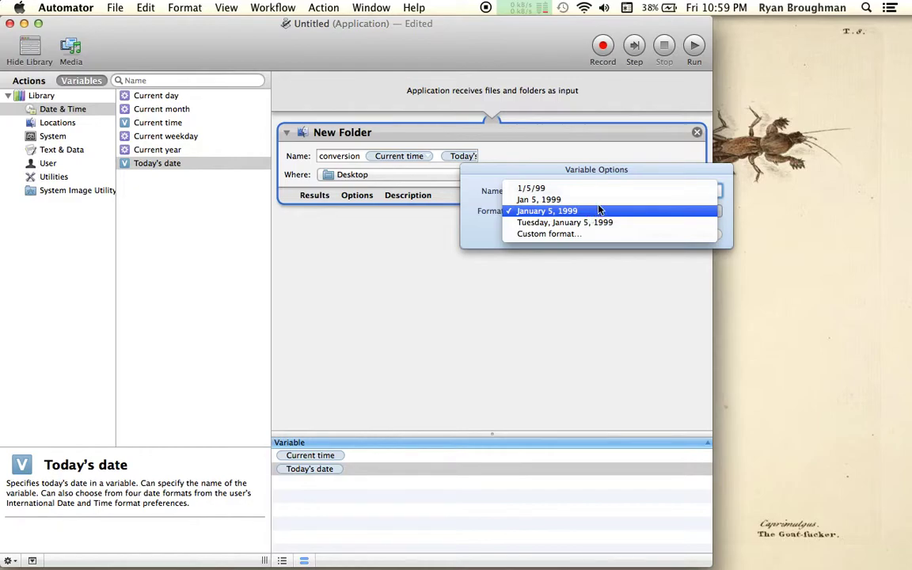
left_click(600, 200)
left_click(703, 235)
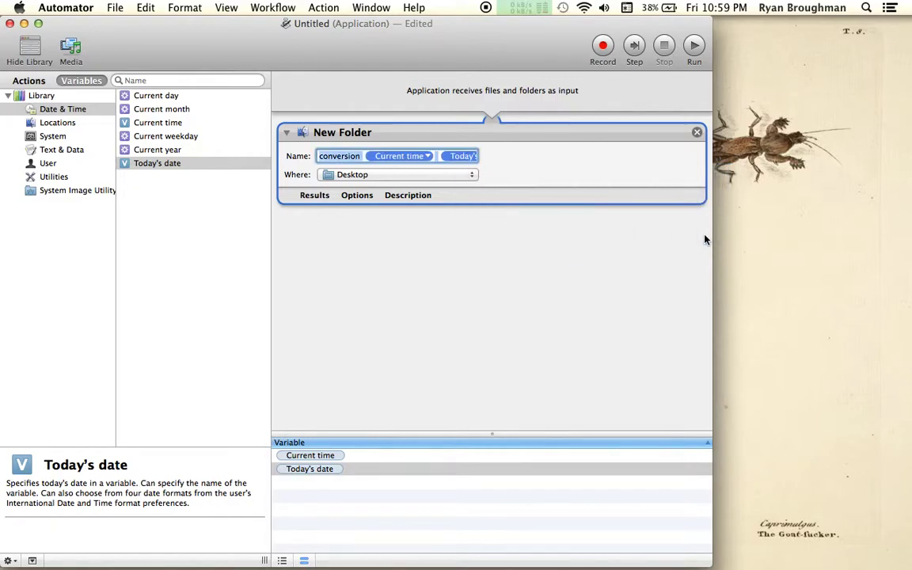
Add a Get Folder Contents action to the workflow below the New Folder action.
left_click(40, 82)
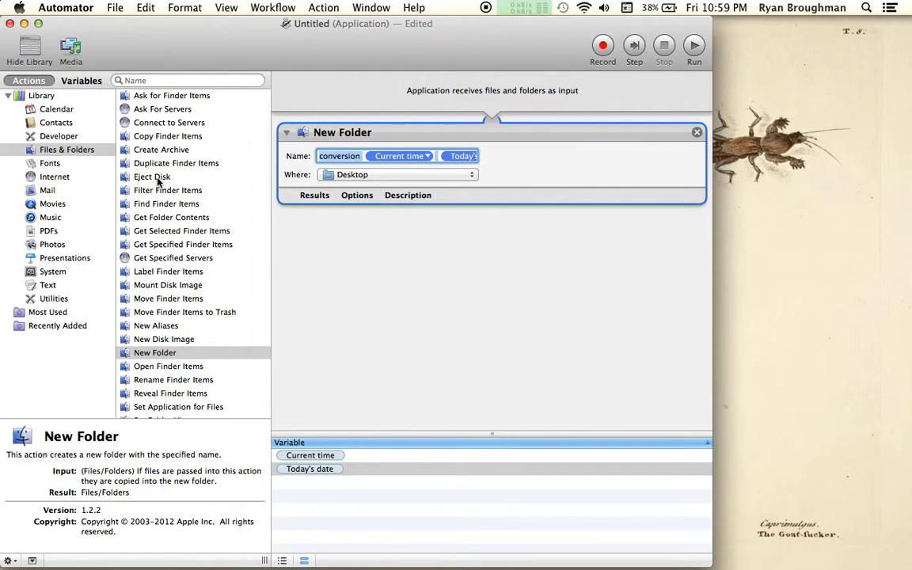
left_click(184, 216)
left_click_drag(185, 216, 413, 252)
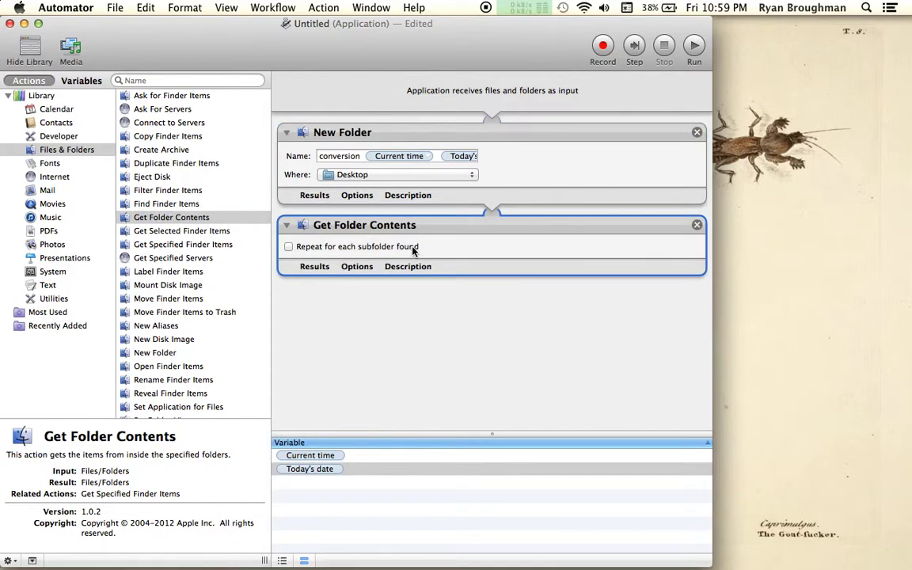
Add a Change Type of Images action without the Copy Finder Items action, and set its output type to JPEG.
left_click(38, 81)
left_click(56, 247)
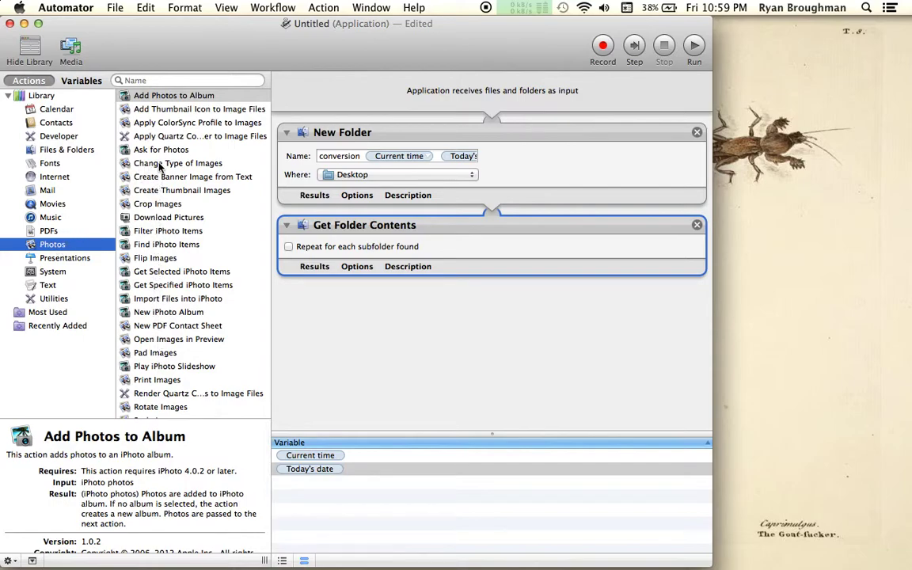
left_click_drag(159, 164, 369, 313)
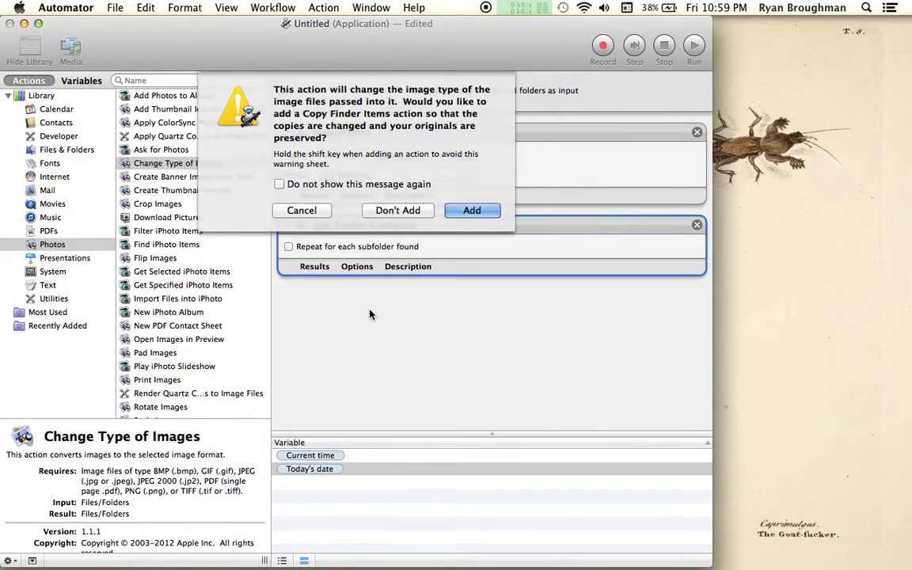
left_click(398, 211)
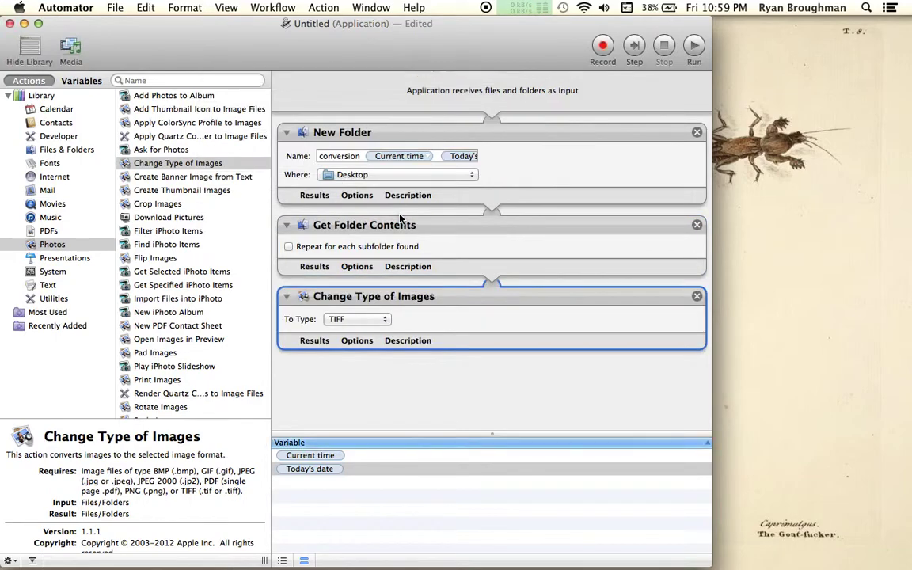
left_click(356, 319)
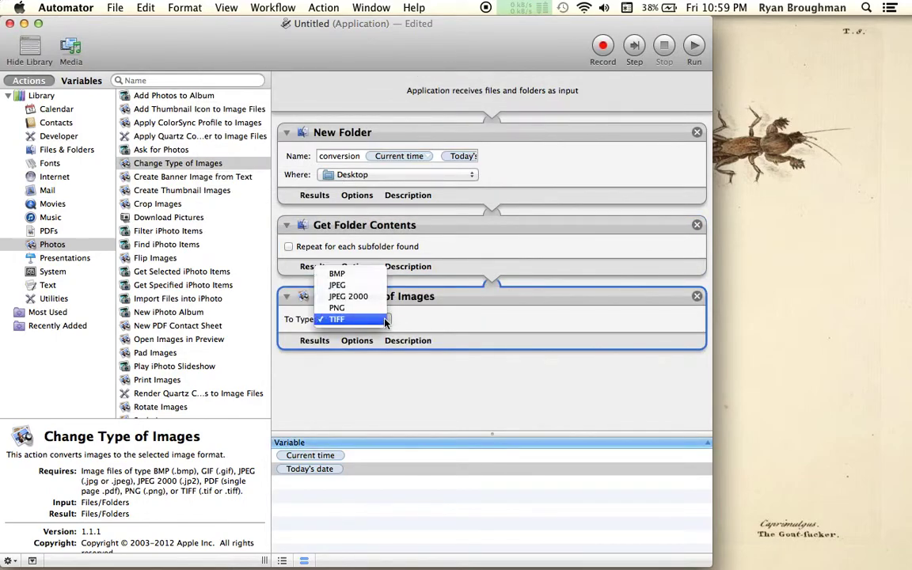
left_click(360, 285)
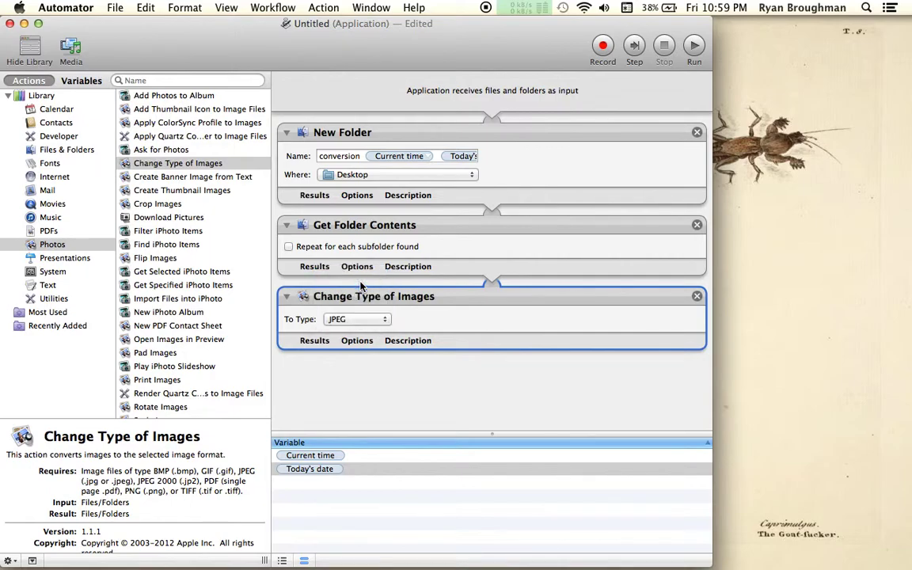
Save the workflow to the Desktop as an application named "tojpeg" and quit Automator.
left_click(65, 7)
mouse_move(115, 7)
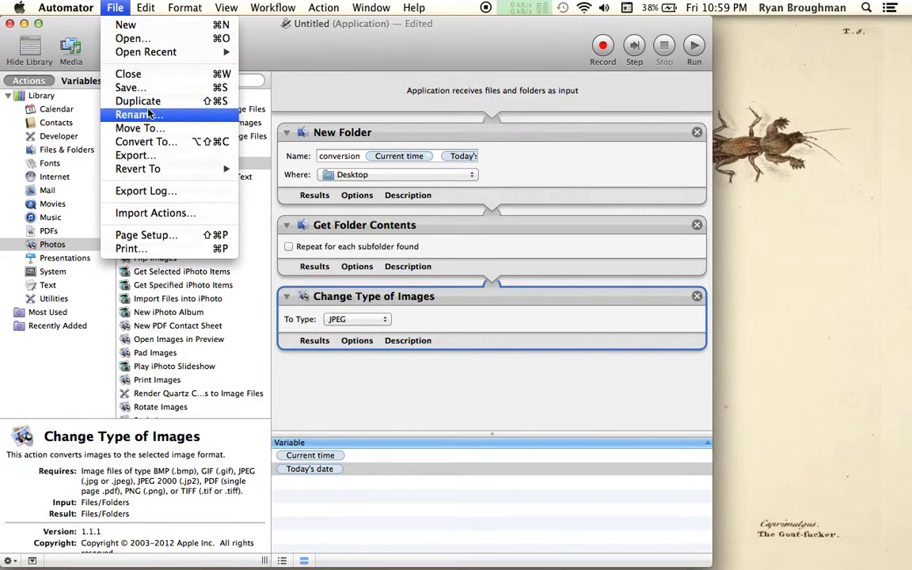
left_click(164, 89)
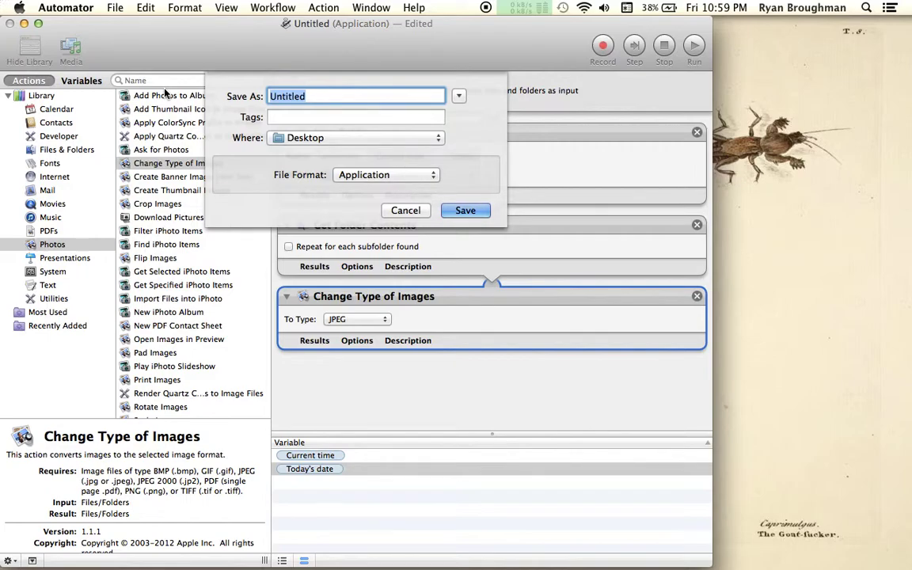
type("Im")
key("BackSpace")
key("BackSpace")
type("to")
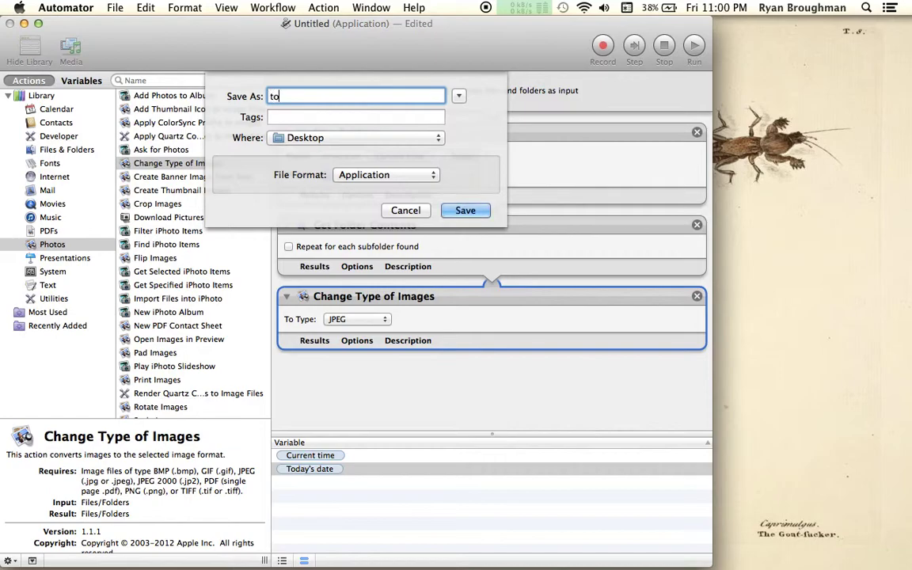
type("jpeg")
left_click(475, 213)
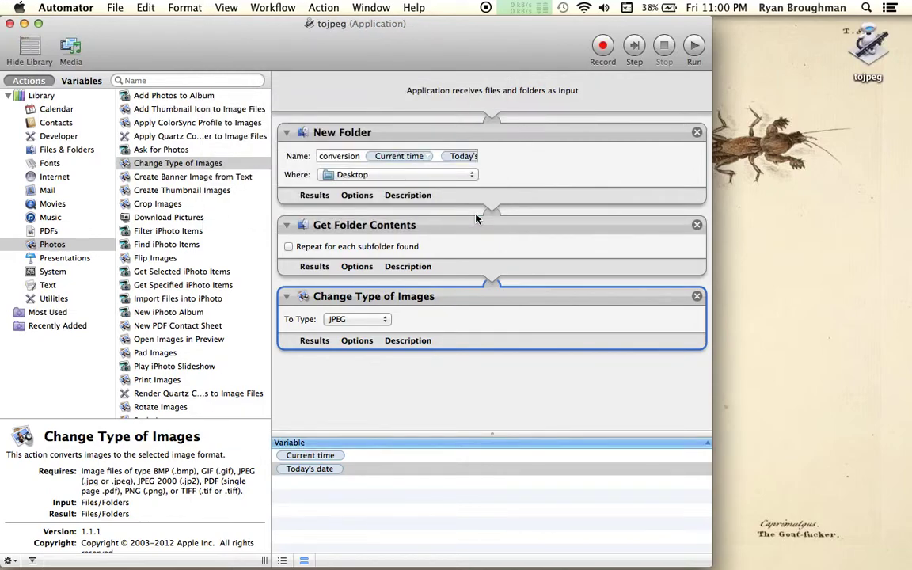
key("super+q")
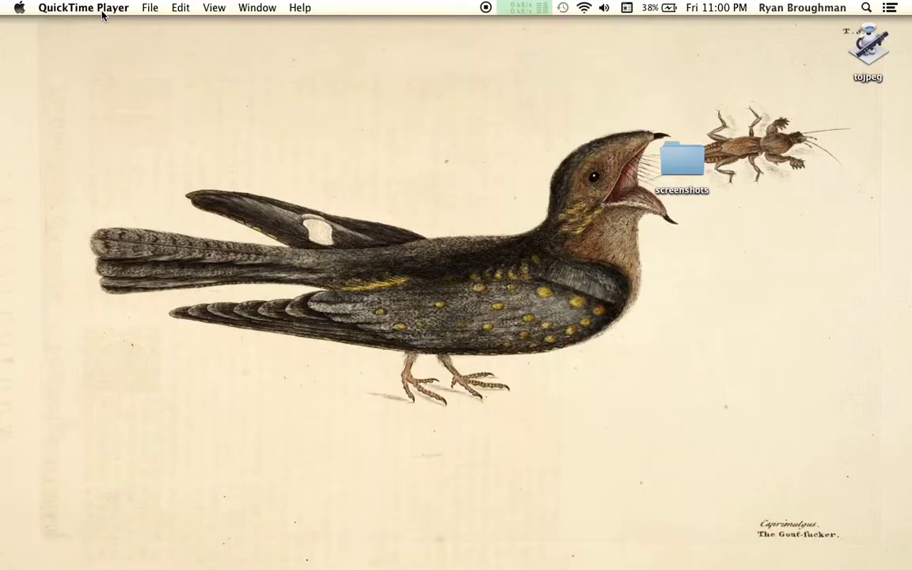
Duplicate the screenshots folder on the desktop and place the copy below the original.
left_click(691, 159)
right_click(691, 161)
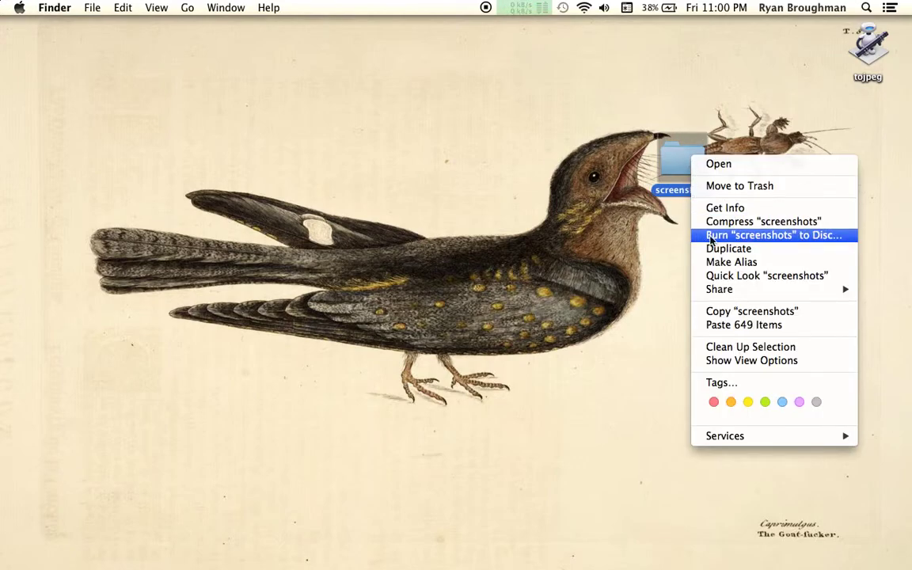
left_click(722, 249)
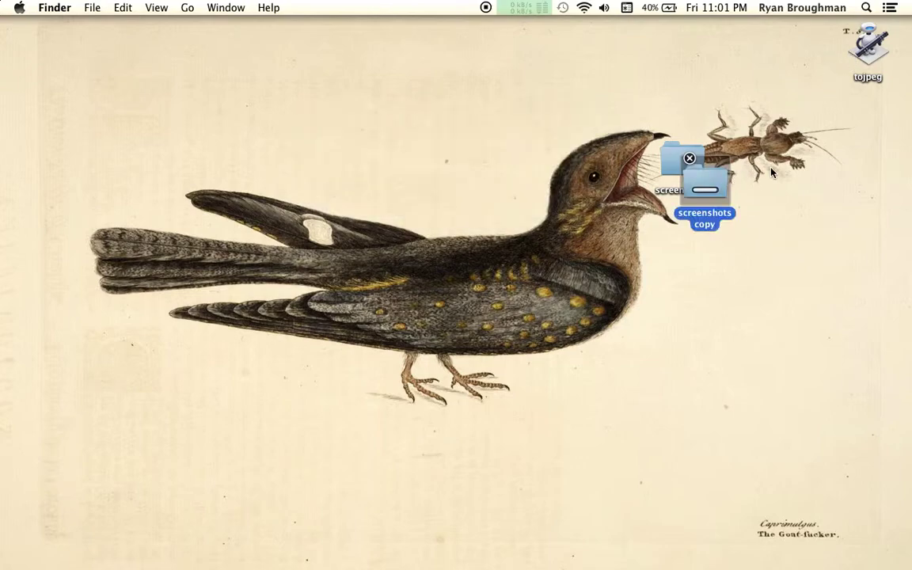
left_click_drag(703, 178, 706, 271)
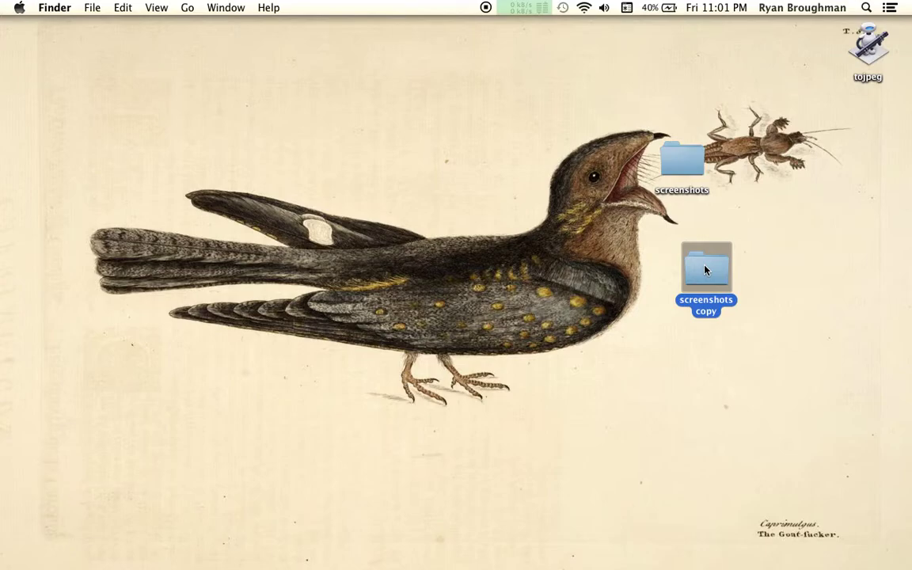
Open the screenshots copy folder and run all of its files through the tojpeg application.
double_click(704, 270)
left_click(302, 369)
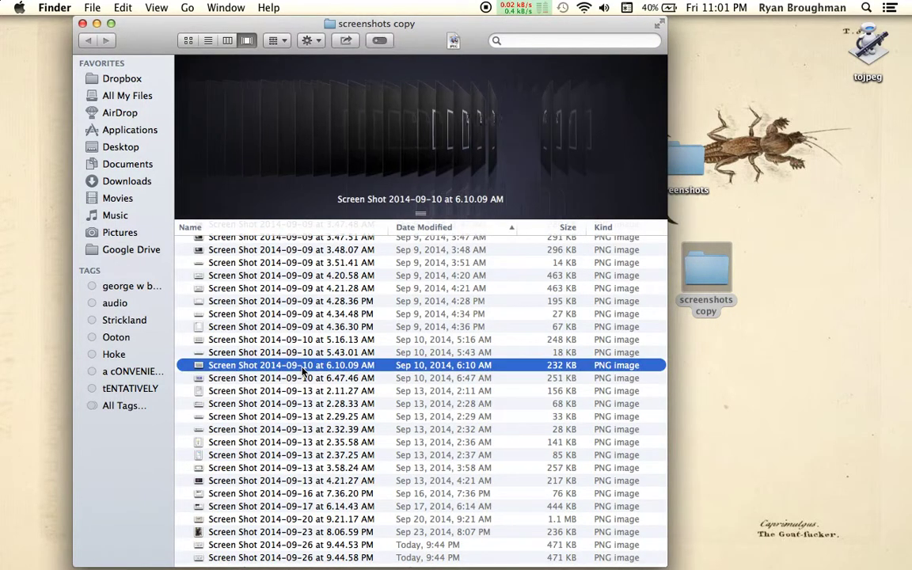
key("super+a")
left_click_drag(353, 315, 869, 57)
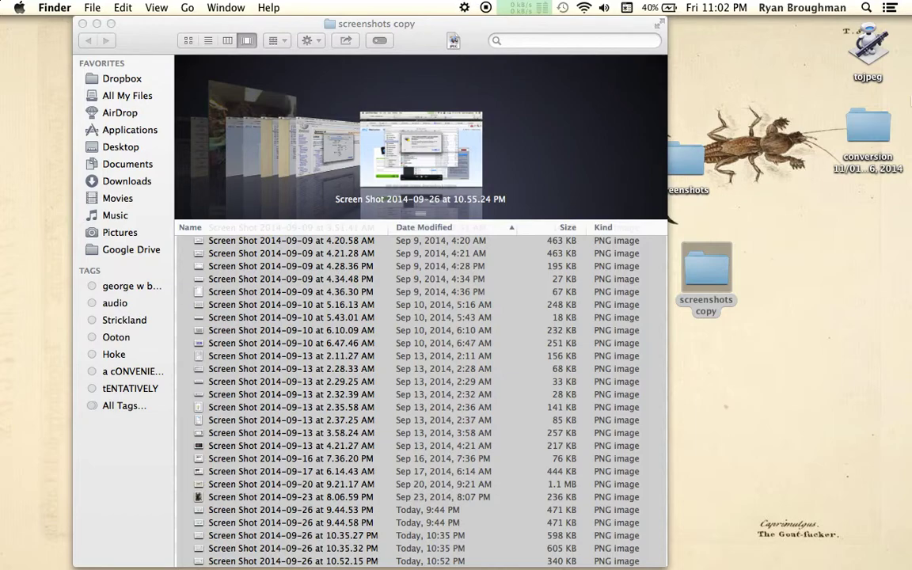
Open the new conversion folder on the desktop and examine the file types of its images.
double_click(864, 123)
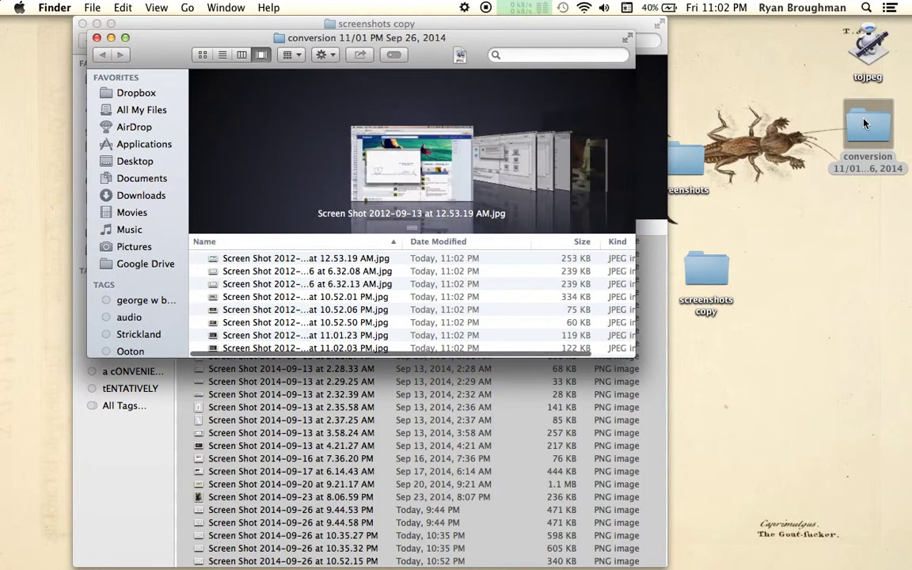
scroll(488, 297, "down", 8)
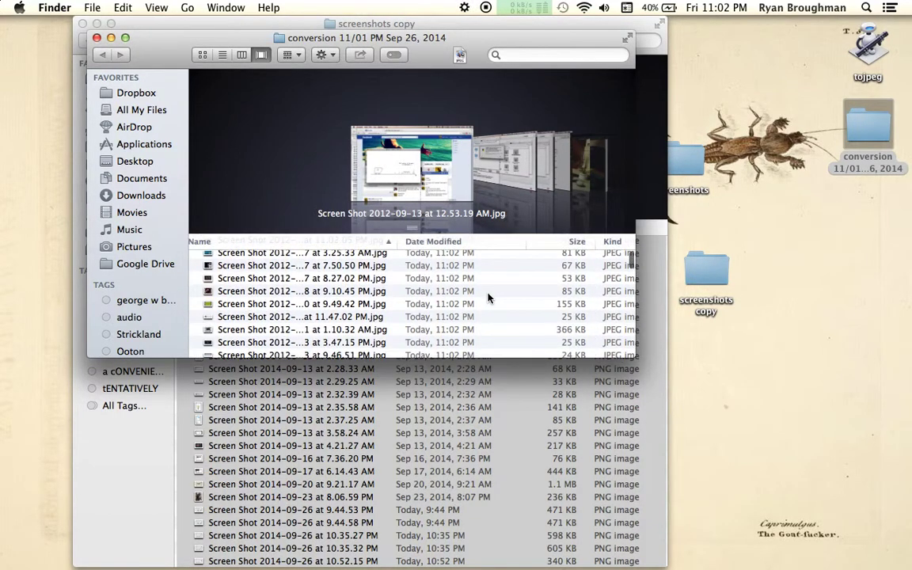
scroll(488, 297, "up", 10)
scroll(488, 297, "down", 15)
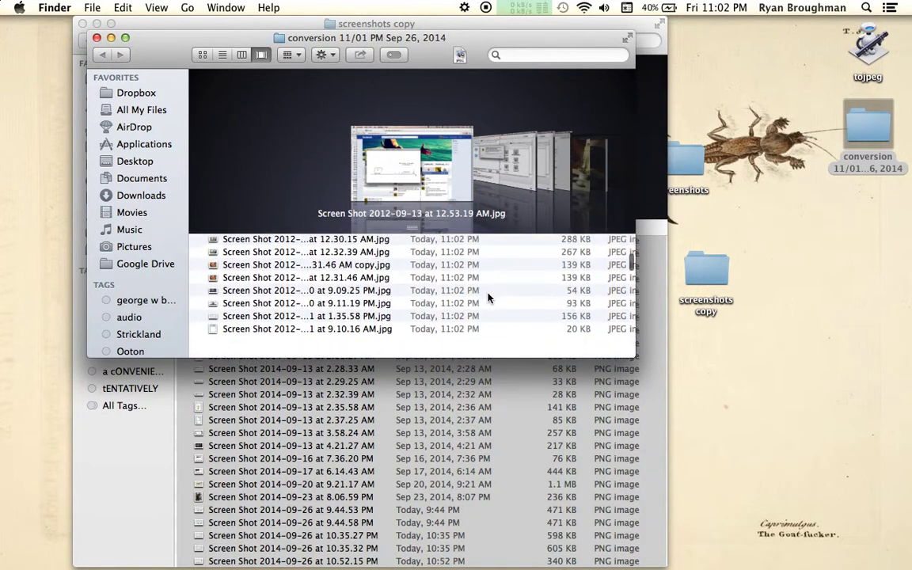
Enlarge the 11/01 PM conversion folder window and examine the kinds, sizes and dates of the files throughout its list.
scroll(487, 297, "up", 15)
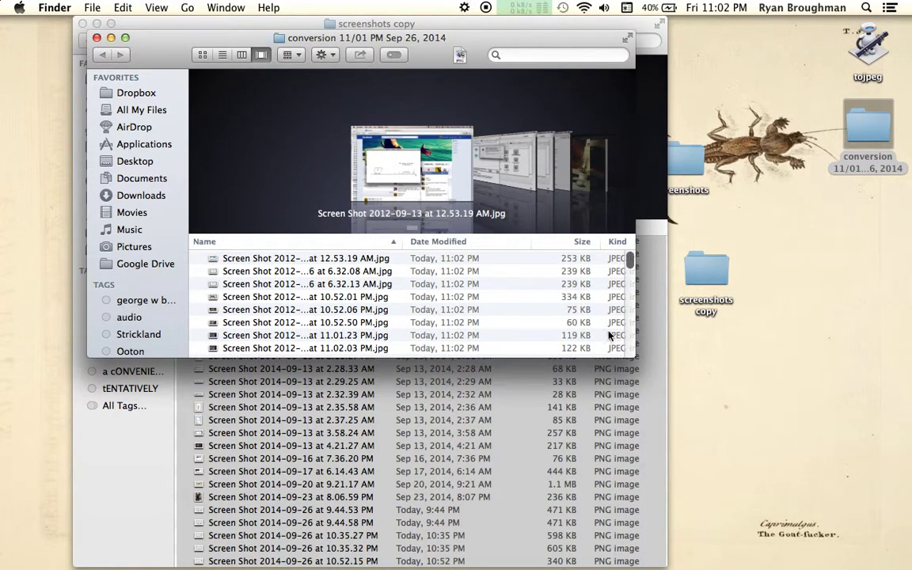
left_click_drag(720, 428, 820, 519)
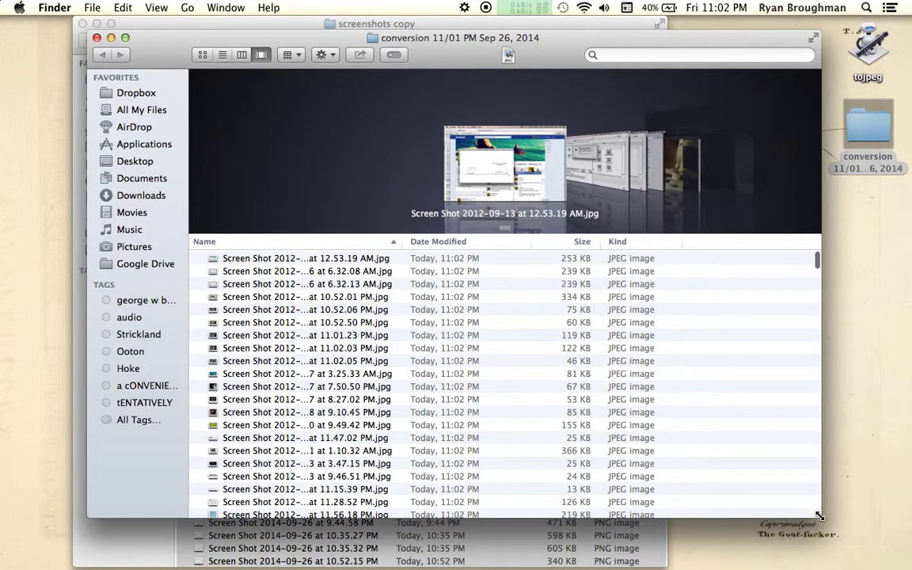
scroll(600, 367, "down", 15)
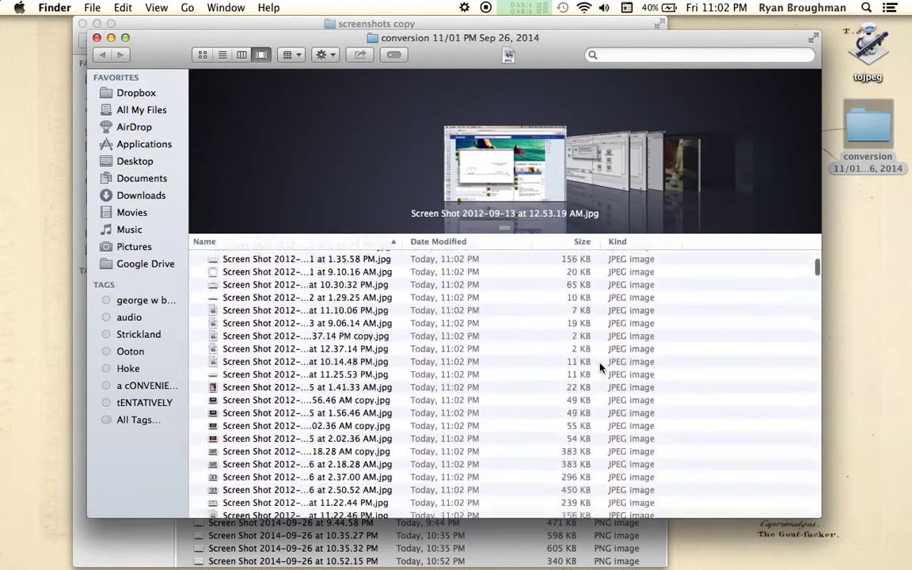
scroll(586, 388, "down", 5)
scroll(576, 404, "up", 15)
scroll(575, 404, "down", 10)
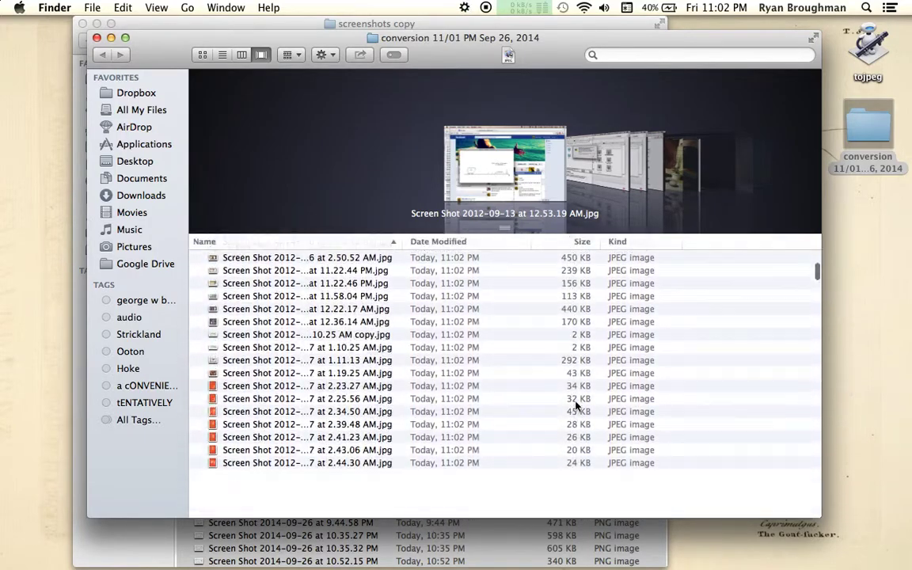
scroll(575, 404, "down", 15)
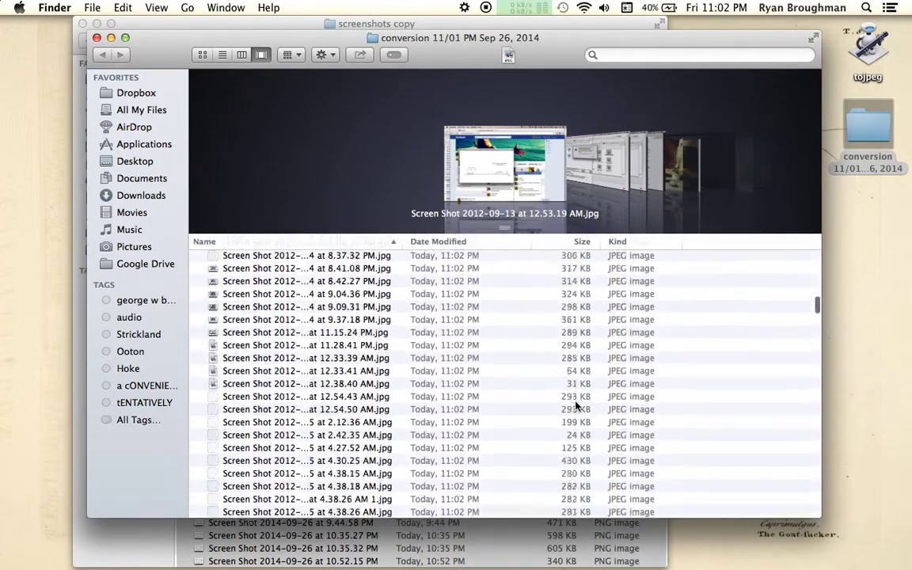
scroll(575, 404, "down", 10)
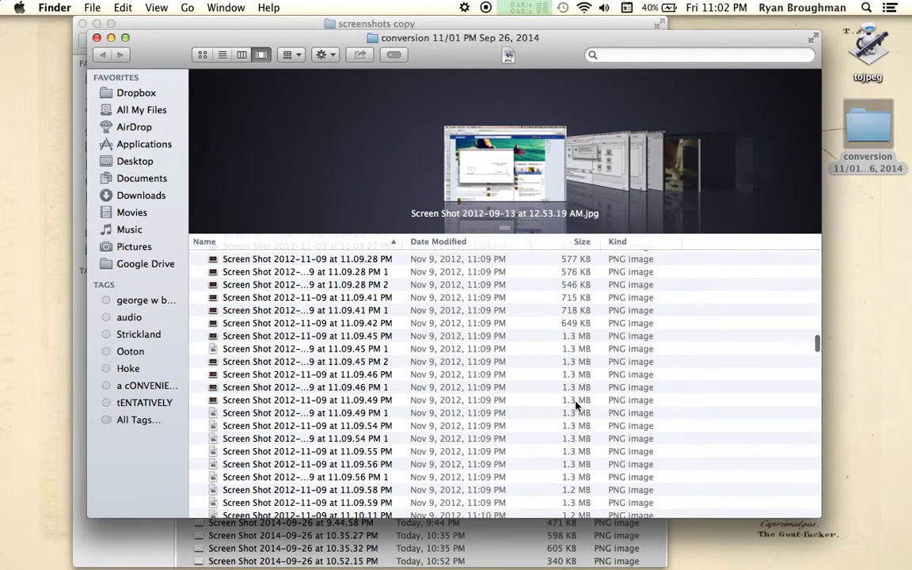
scroll(575, 404, "up", 20)
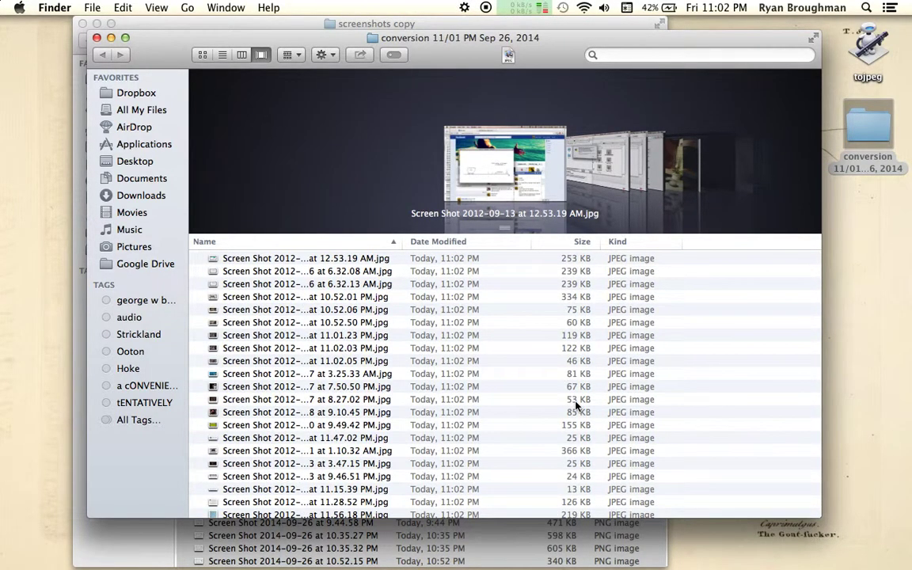
scroll(576, 405, "down", 15)
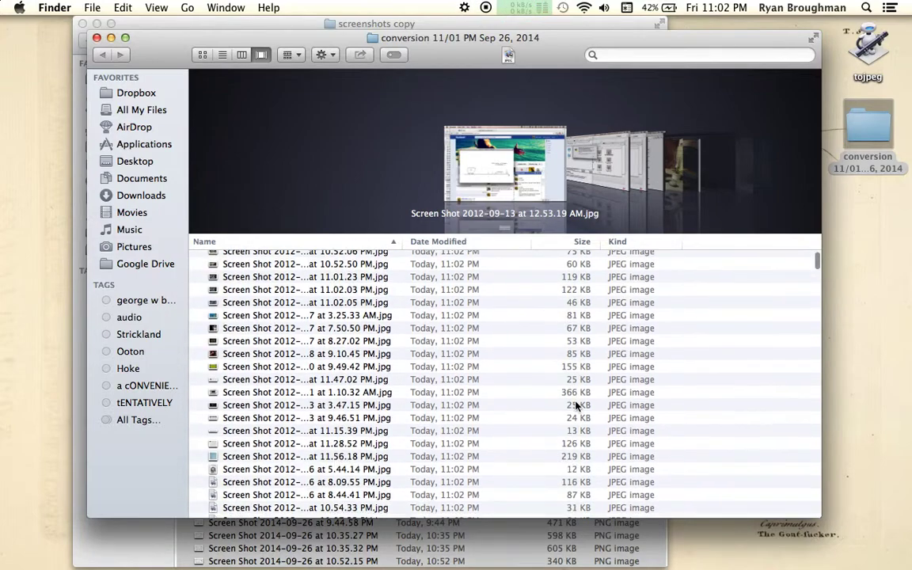
scroll(576, 406, "down", 2)
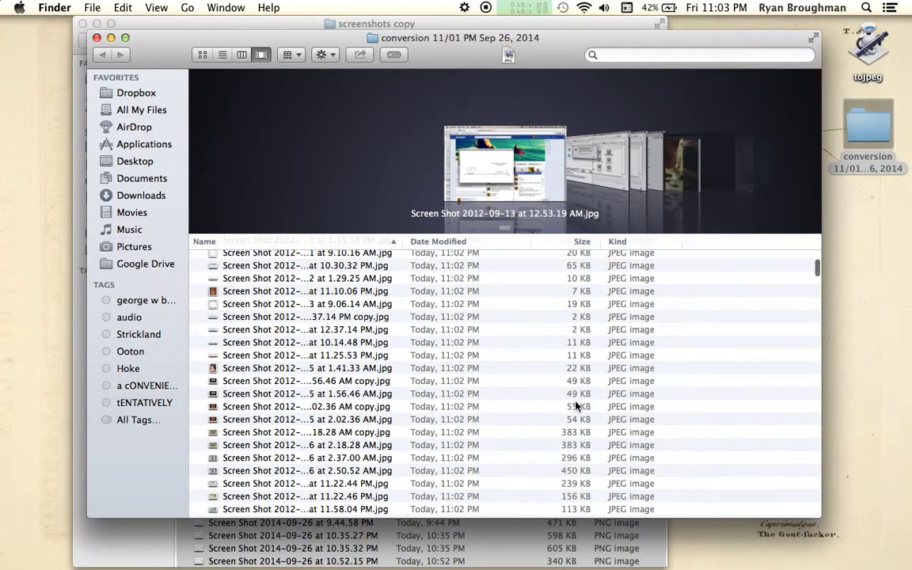
Check the progress of the running tojpeg conversion and examine the file types down to the 2014 screenshots.
left_click(464, 9)
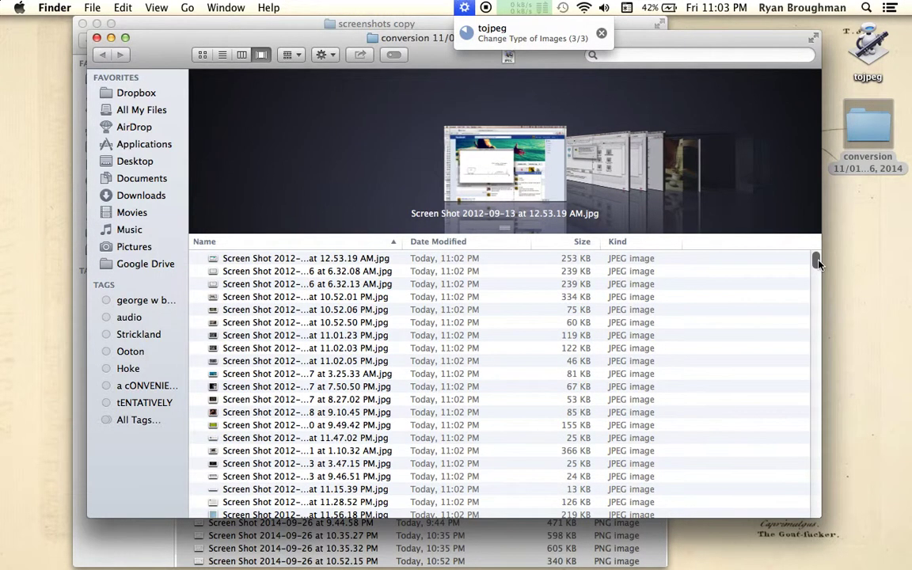
scroll(806, 338, "down", 15)
scroll(793, 420, "down", 20)
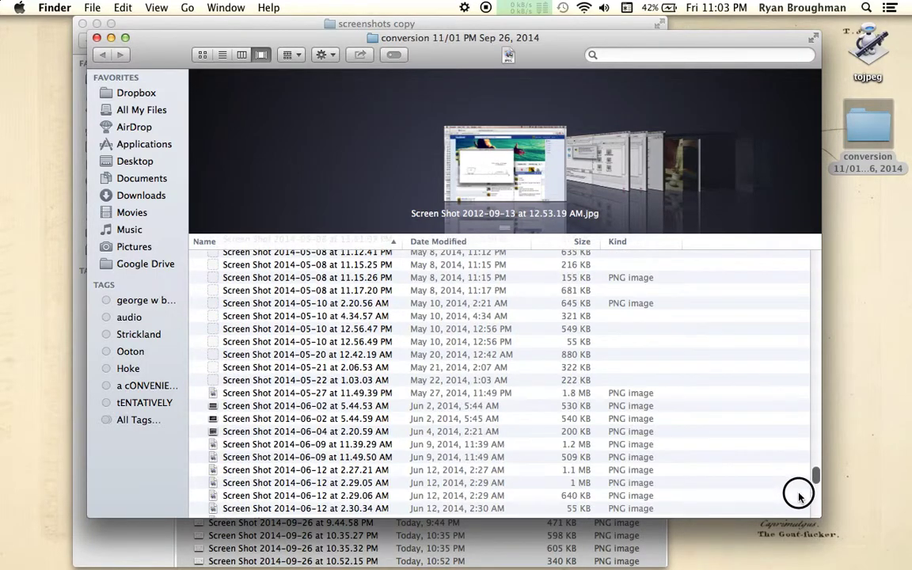
scroll(806, 362, "up", 3)
scroll(806, 361, "up", 20)
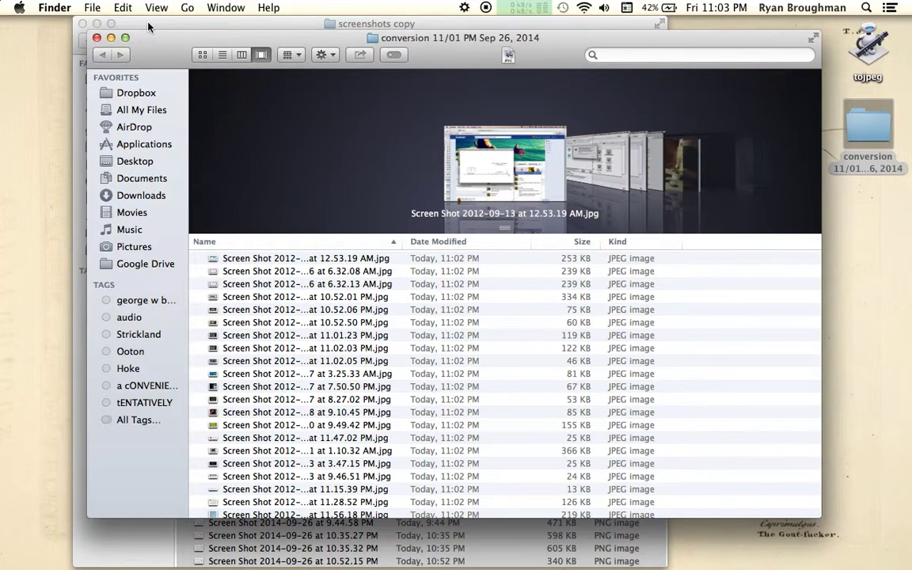
Launch Time Lapse Assembler from the Applications folder in a new Finder window and close that window.
mouse_move(340, 558)
left_click(106, 7)
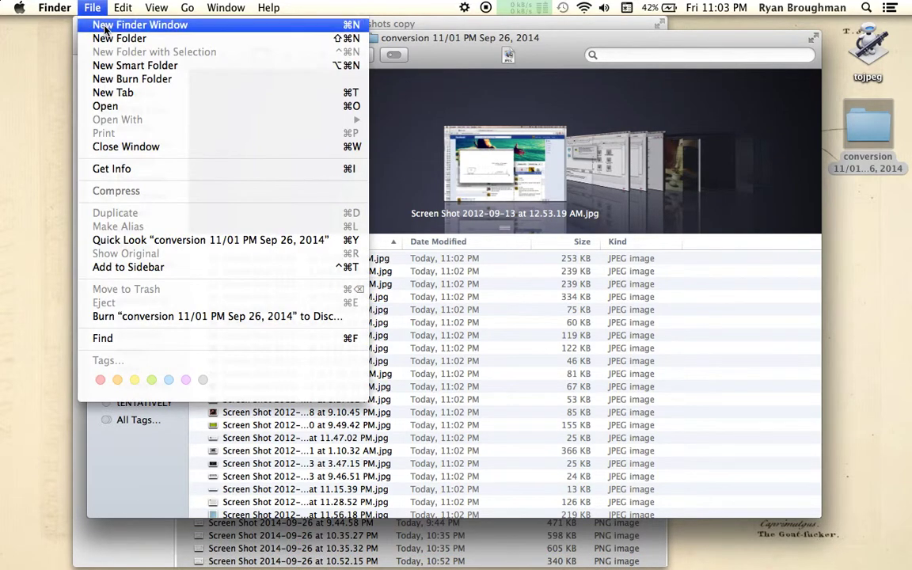
left_click(105, 25)
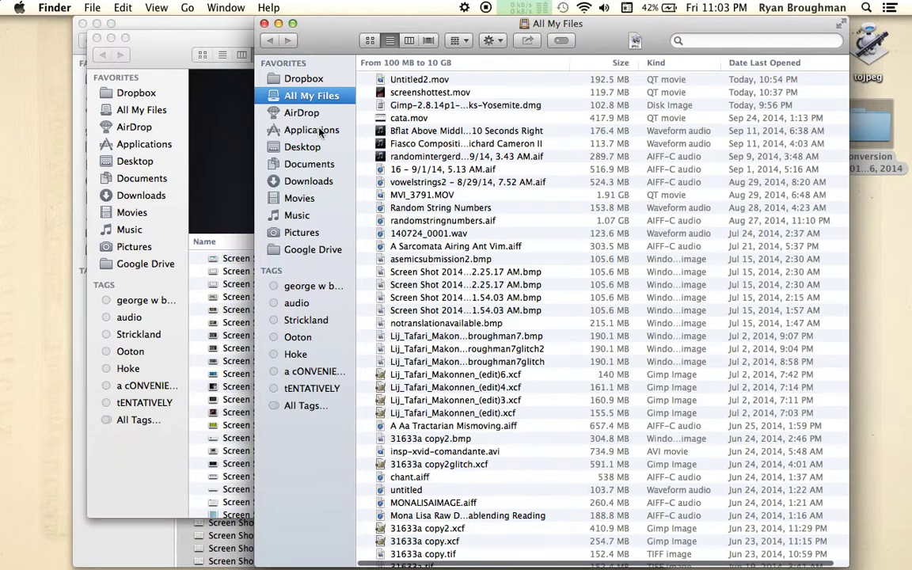
left_click(312, 130)
scroll(399, 187, "down", 5)
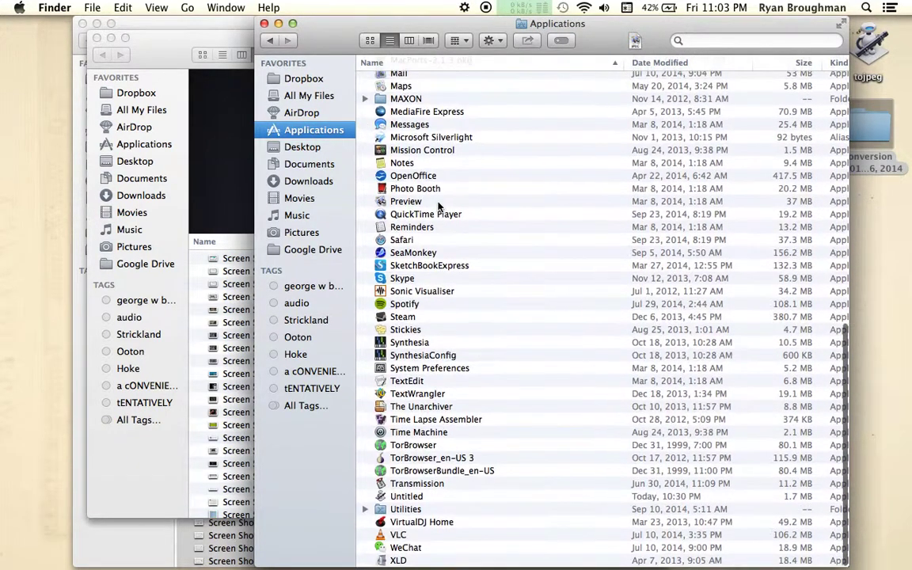
double_click(453, 420)
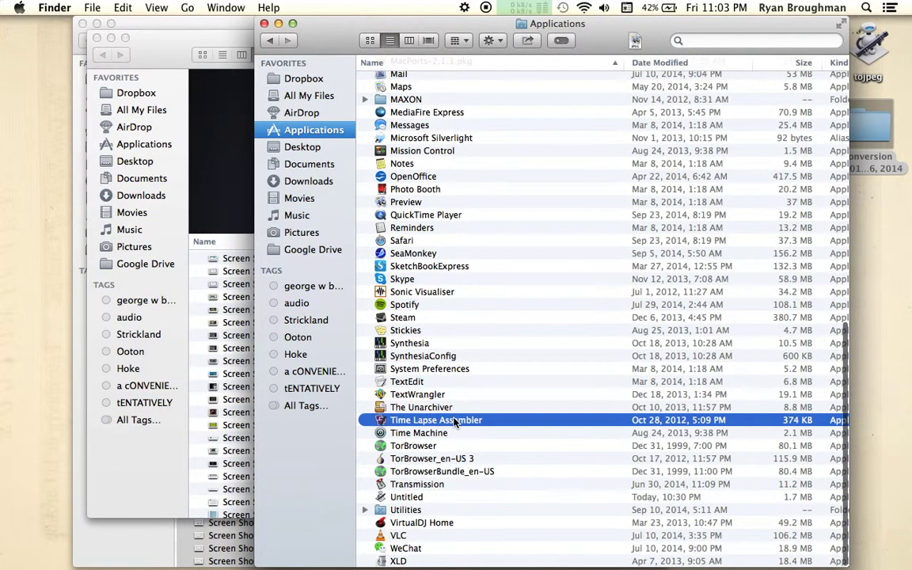
left_click(264, 24)
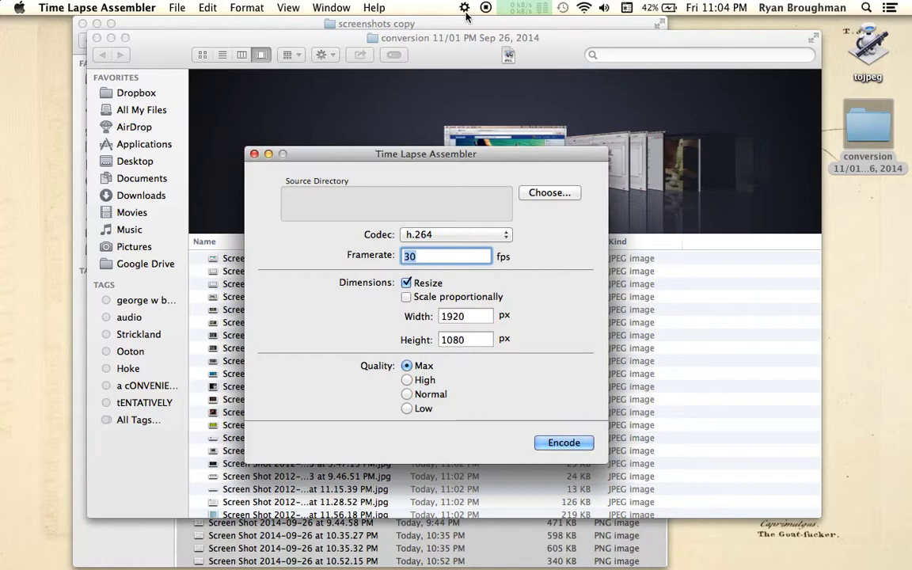
Return to the Finder folders and look through the original PNG files in the screenshots copy folder.
left_click(204, 234)
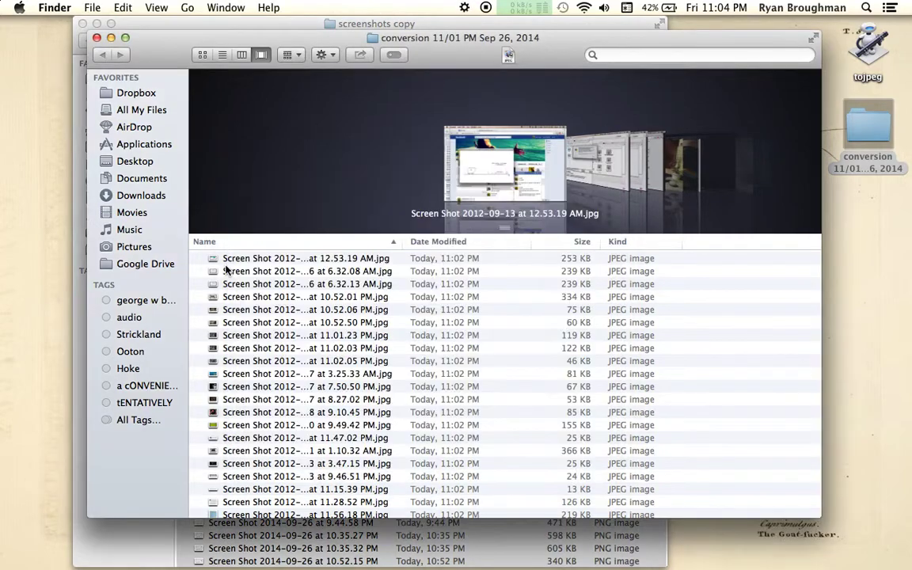
left_click(265, 258)
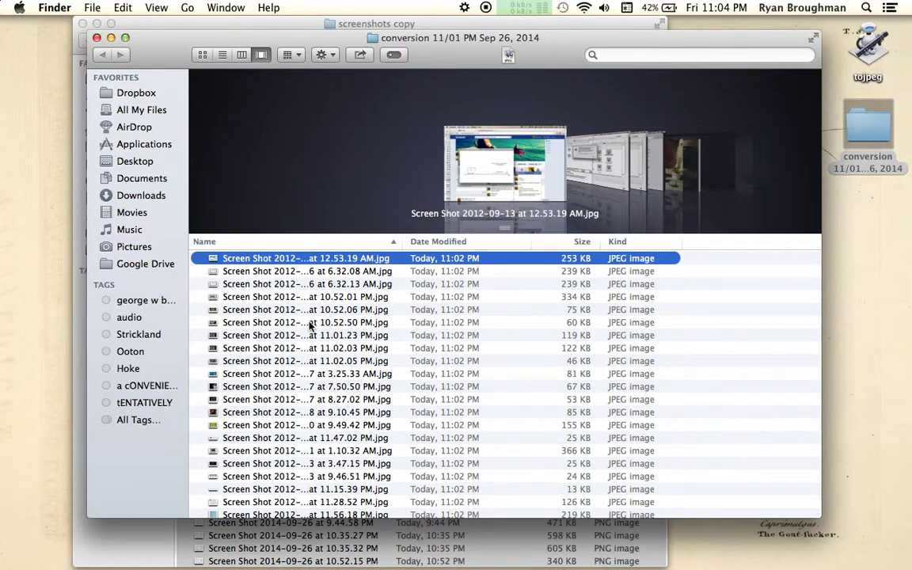
left_click(125, 18)
key("super+a")
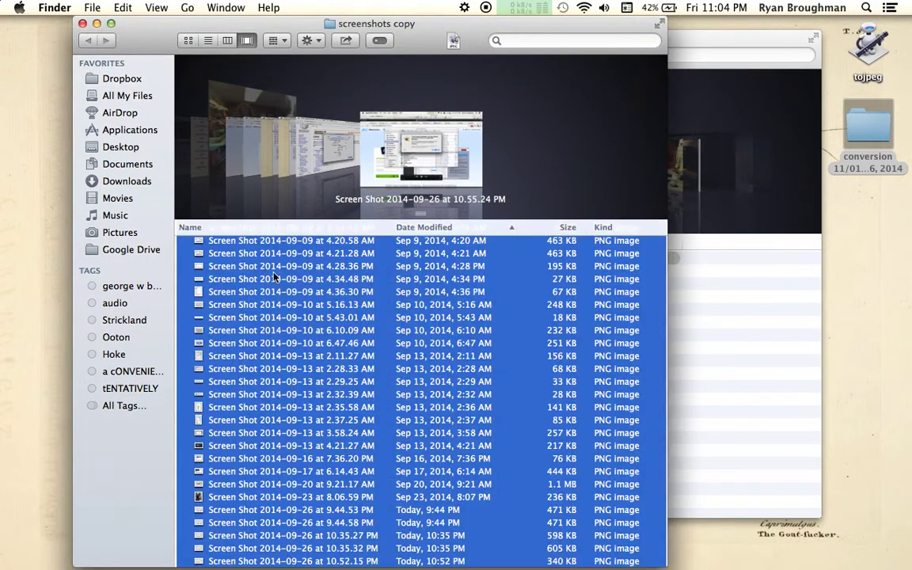
left_click(279, 282)
scroll(279, 282, "up", 15)
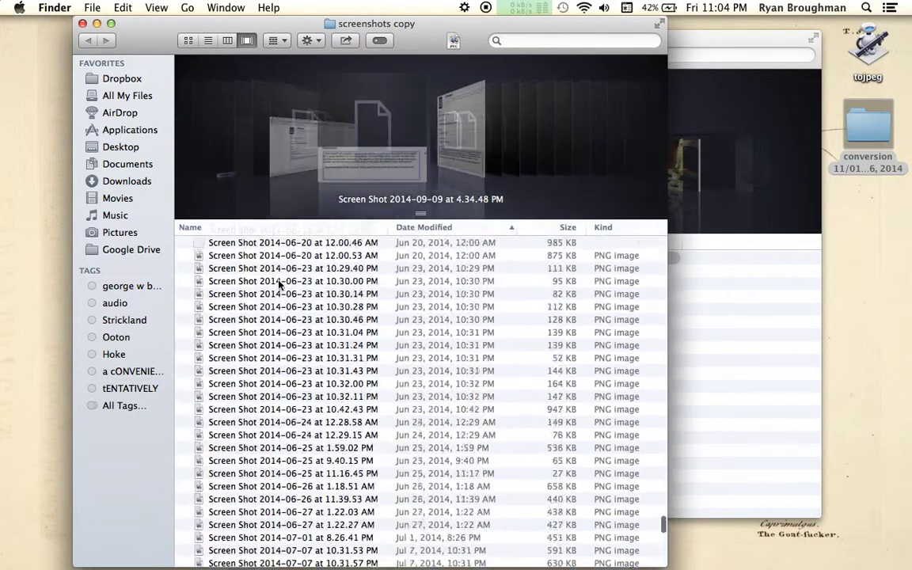
scroll(279, 284, "up", 10)
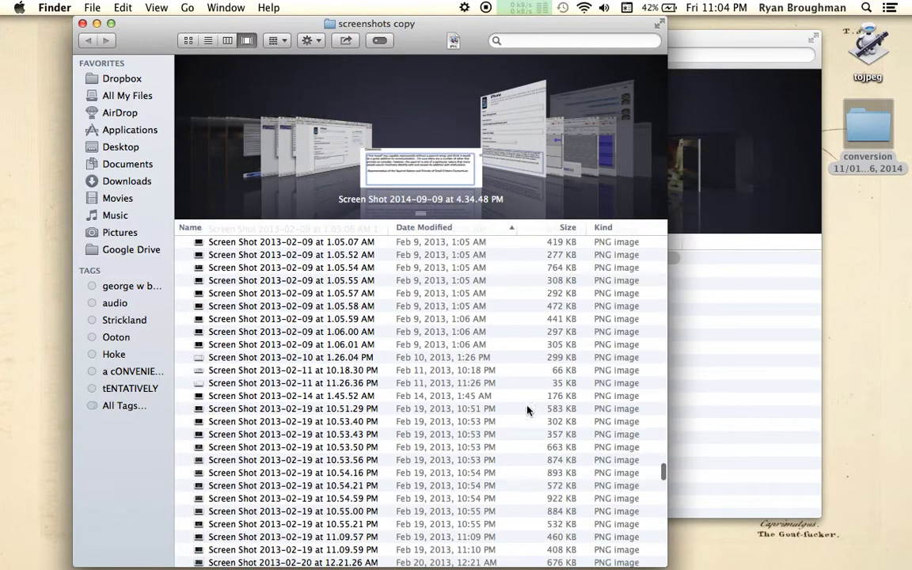
View the February 11 10.18.30 PM, February 10 1.26.04 PM and February 9 1.06.01 AM 2013 screenshots in Preview, closing each one.
left_click(339, 371)
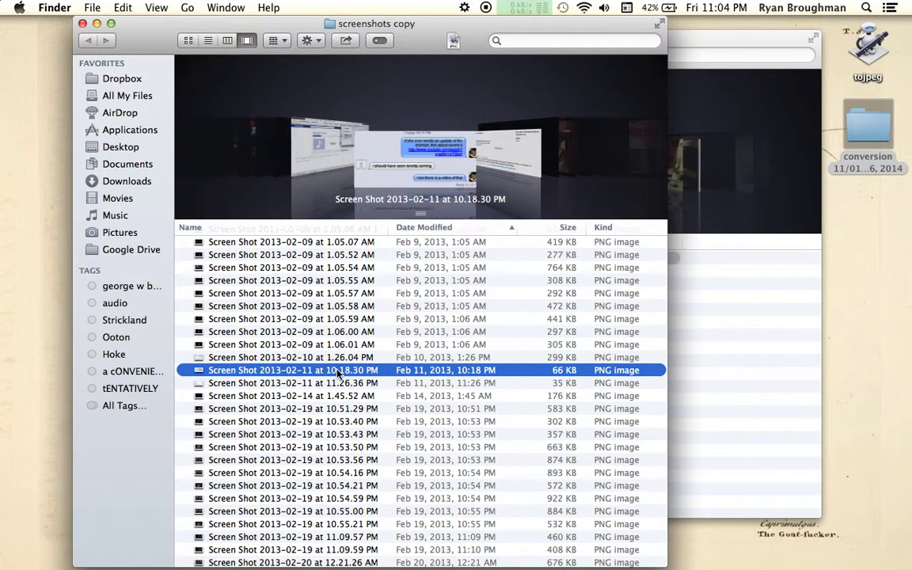
double_click(339, 371)
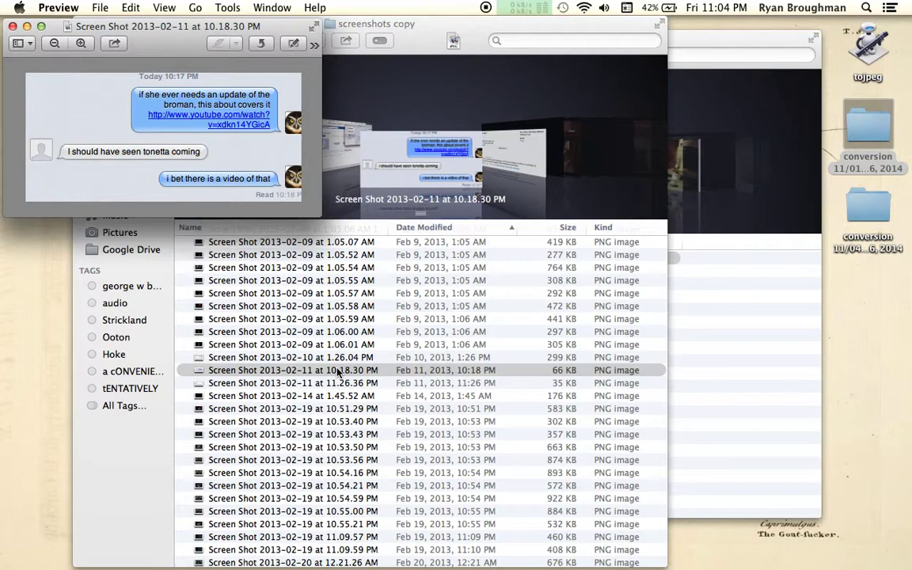
left_click(12, 26)
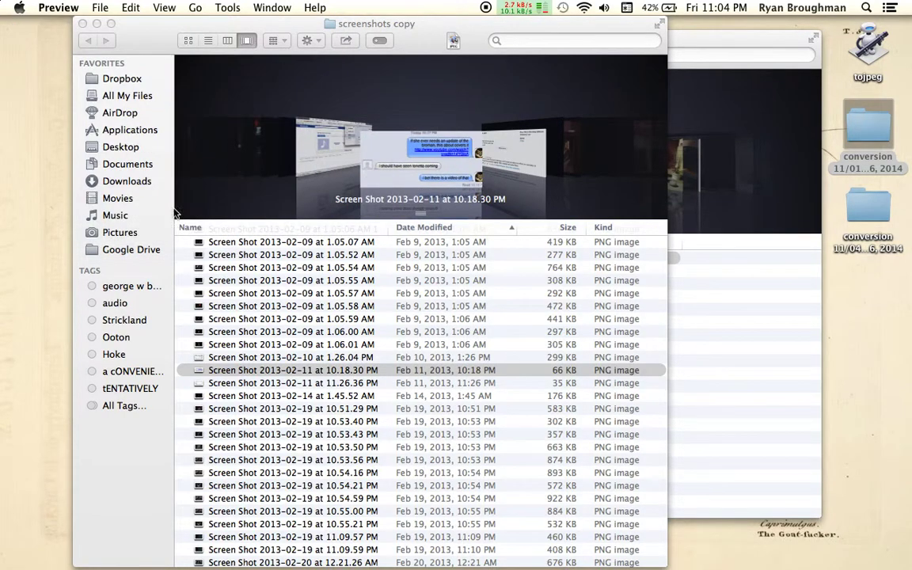
left_click(306, 370)
key("Up")
key("super+o")
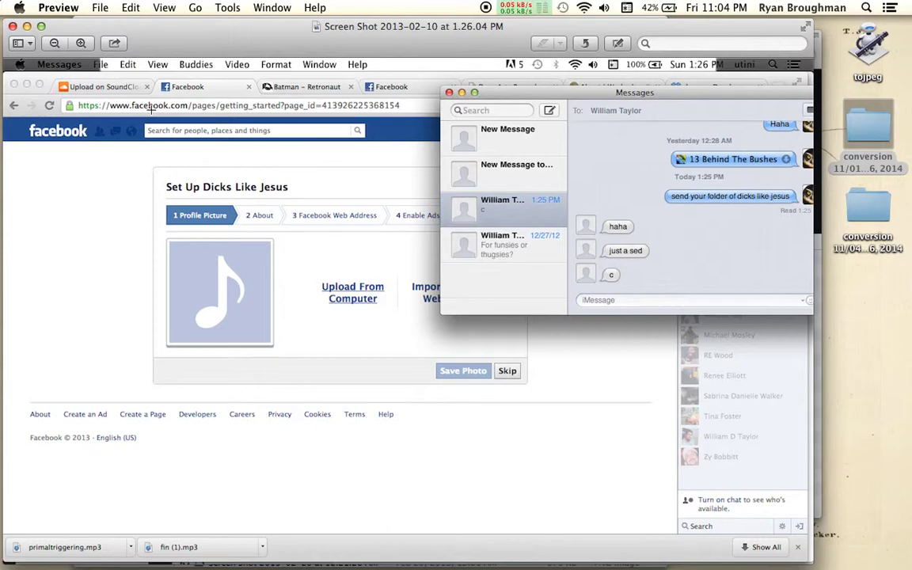
left_click(13, 27)
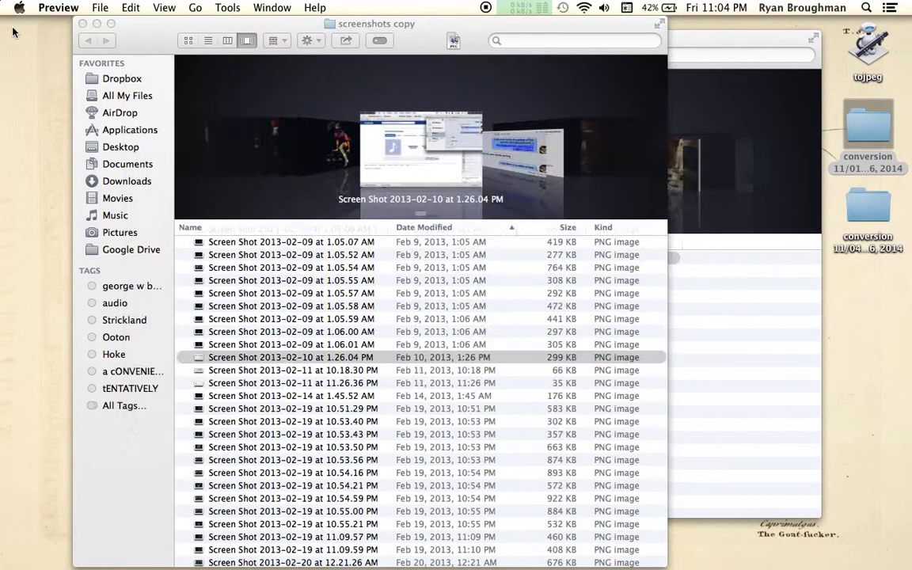
double_click(321, 345)
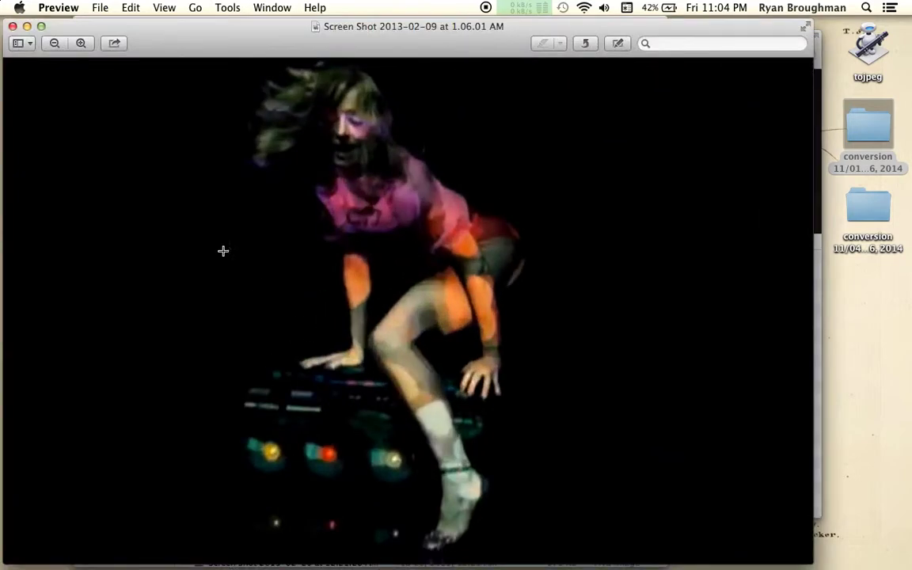
left_click(13, 27)
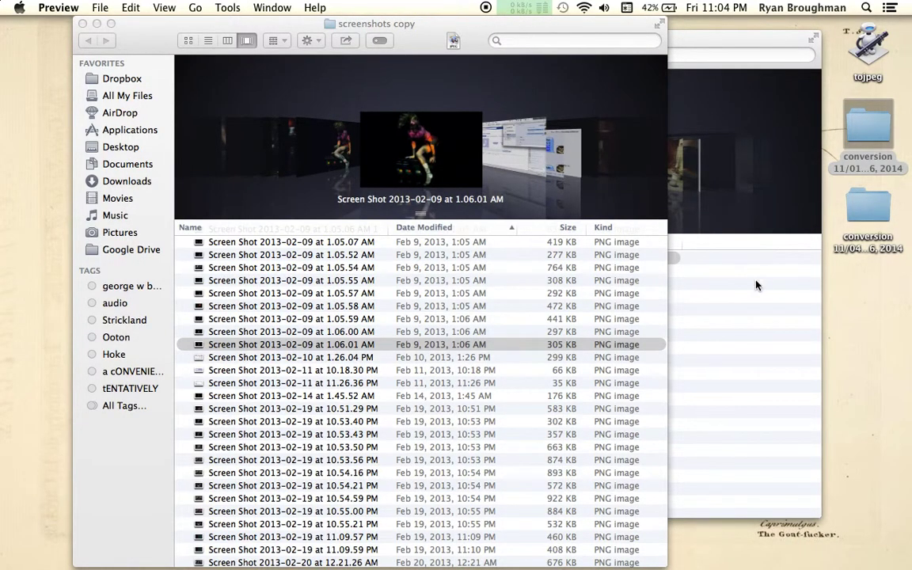
Switch back to Finder and close the screenshots copy and 11/01 PM conversion folder windows.
key("super+Tab")
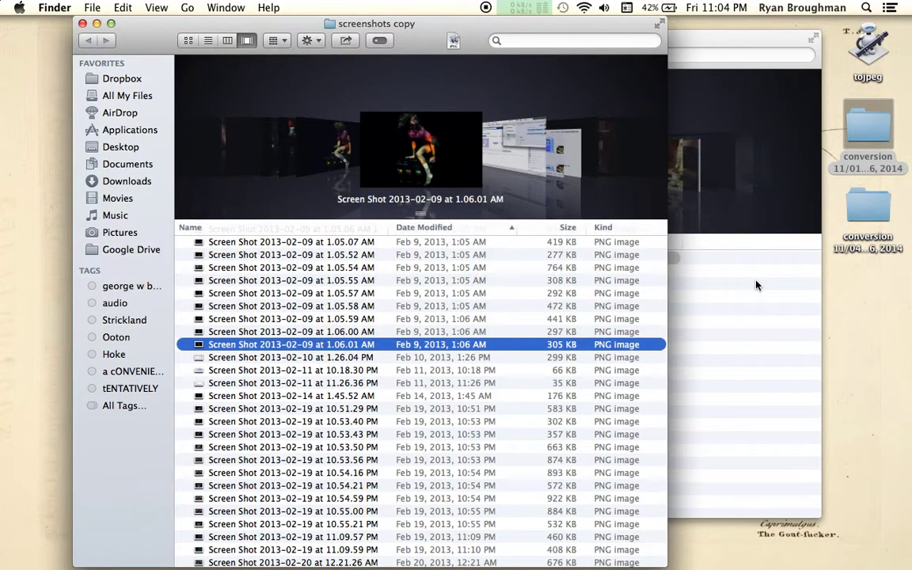
left_click(83, 23)
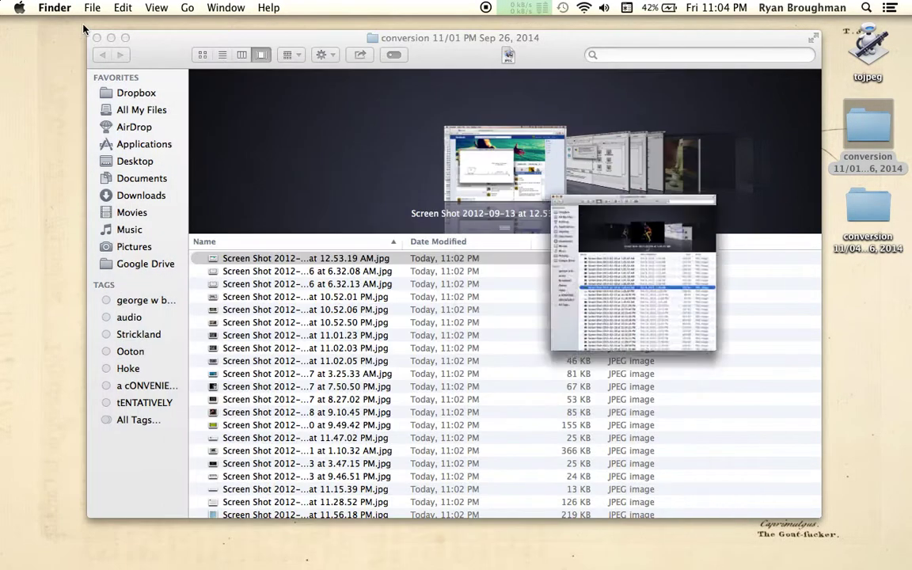
left_click(96, 37)
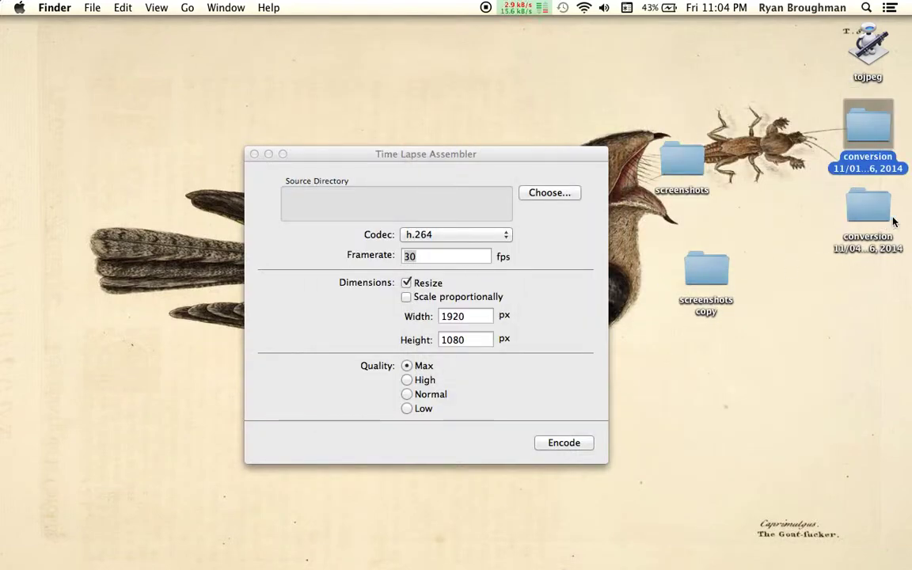
Inspect the contents of the 11/04 PM and 11/01 PM conversion folders on the desktop and close the folder window.
double_click(871, 207)
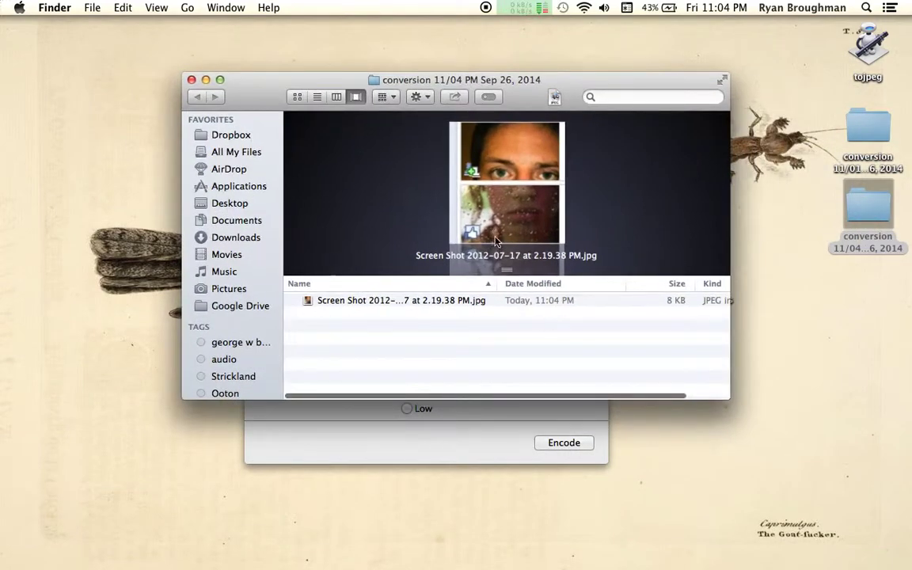
double_click(848, 126)
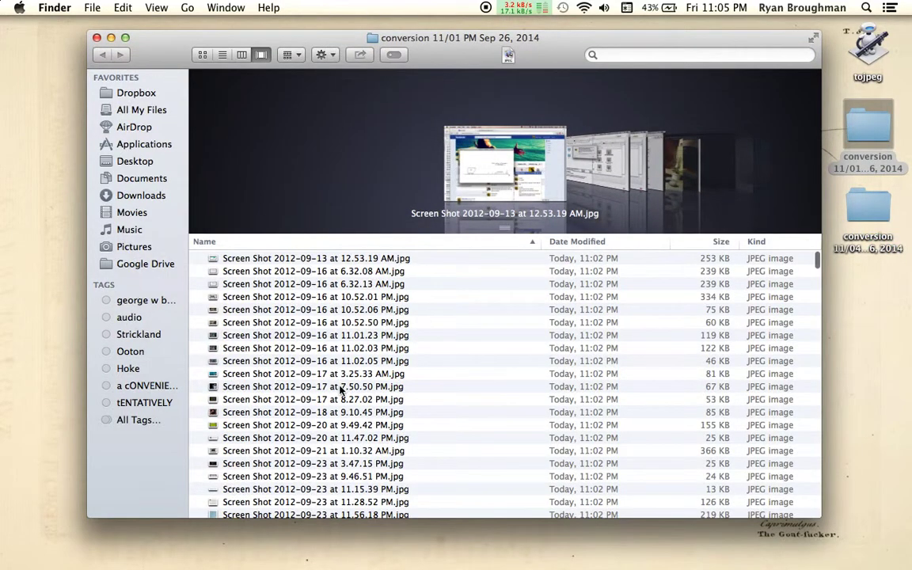
left_click(95, 37)
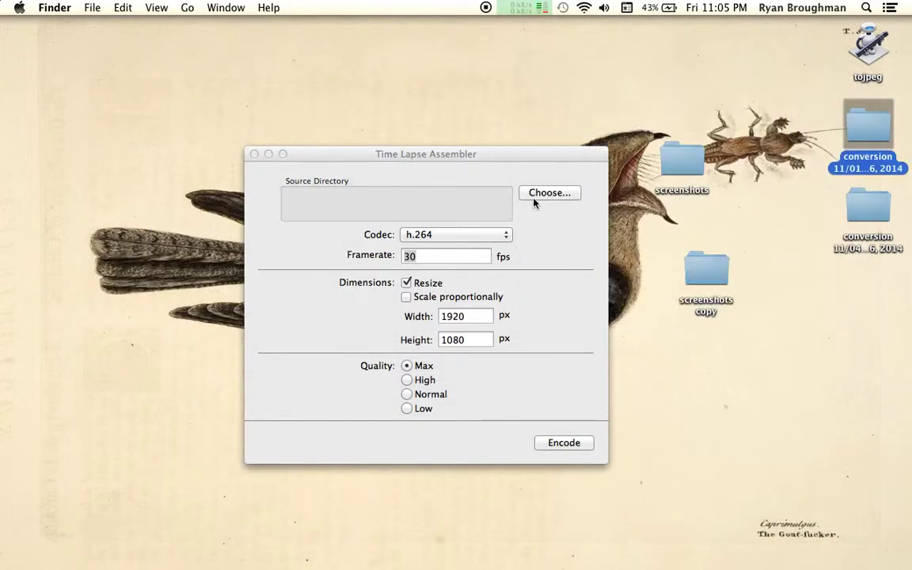
Set the desktop folder "conversion 11/01 PM Sep 26, 2014" as the source directory in Time Lapse Assembler.
left_click(557, 195)
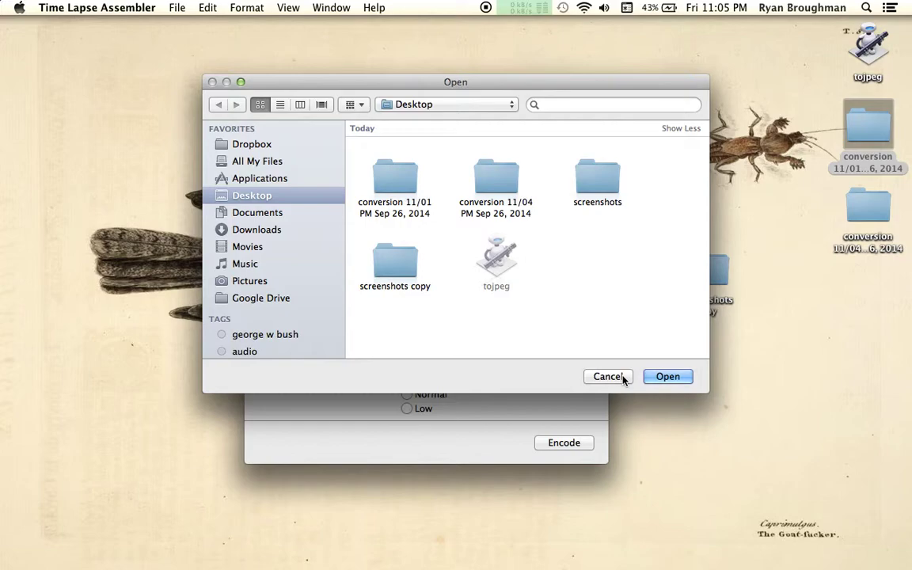
double_click(397, 180)
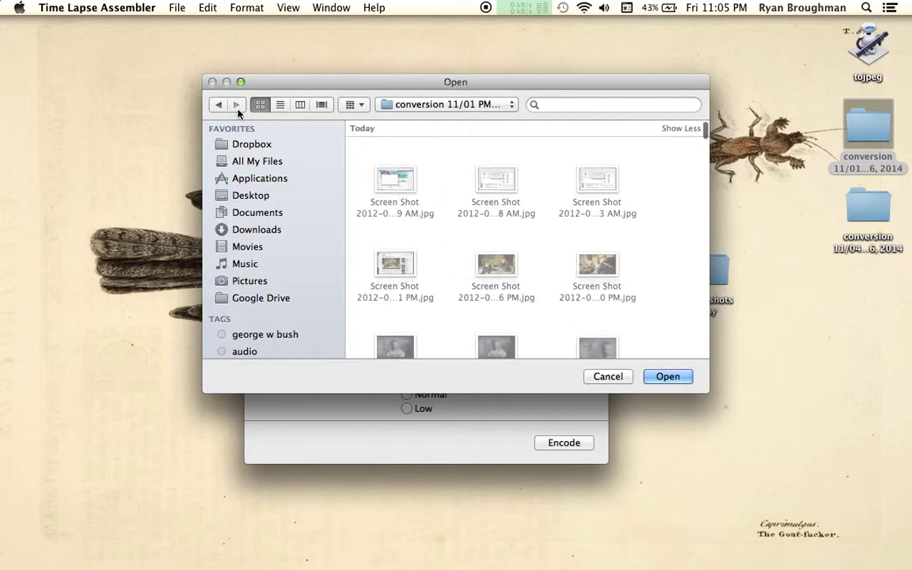
left_click(217, 106)
left_click(395, 178)
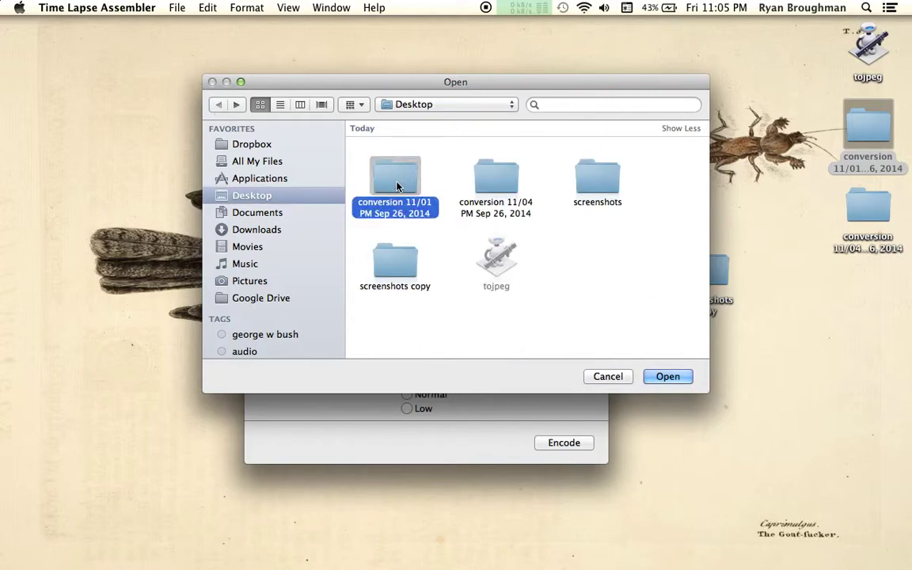
left_click(667, 377)
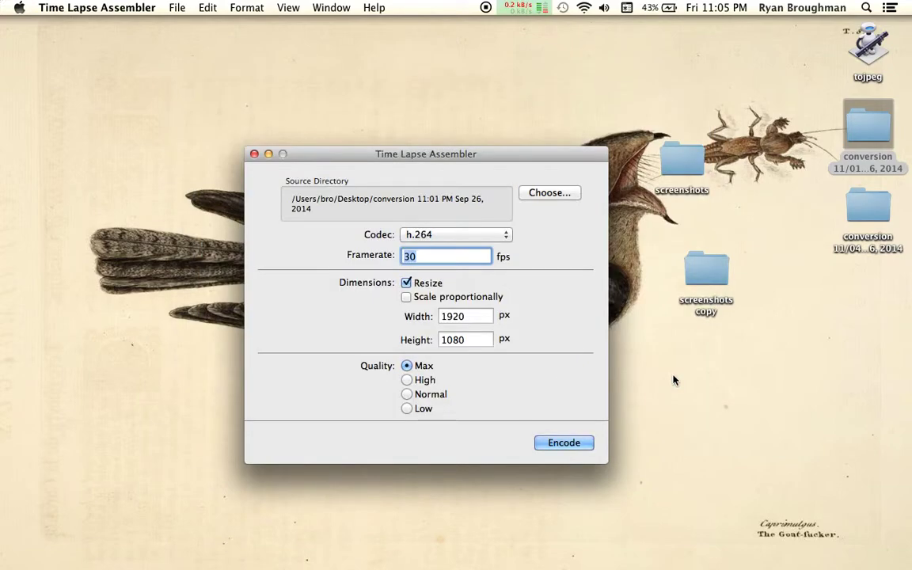
Encode the time-lapse movie and save it to the Desktop as "screenshots".
left_click(554, 445)
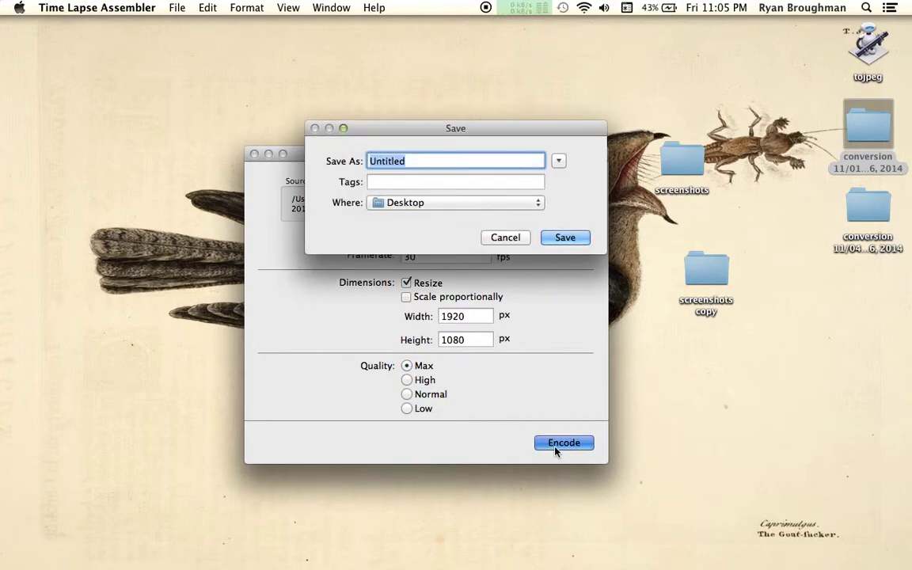
type("S")
key("BackSpace")
type("sc")
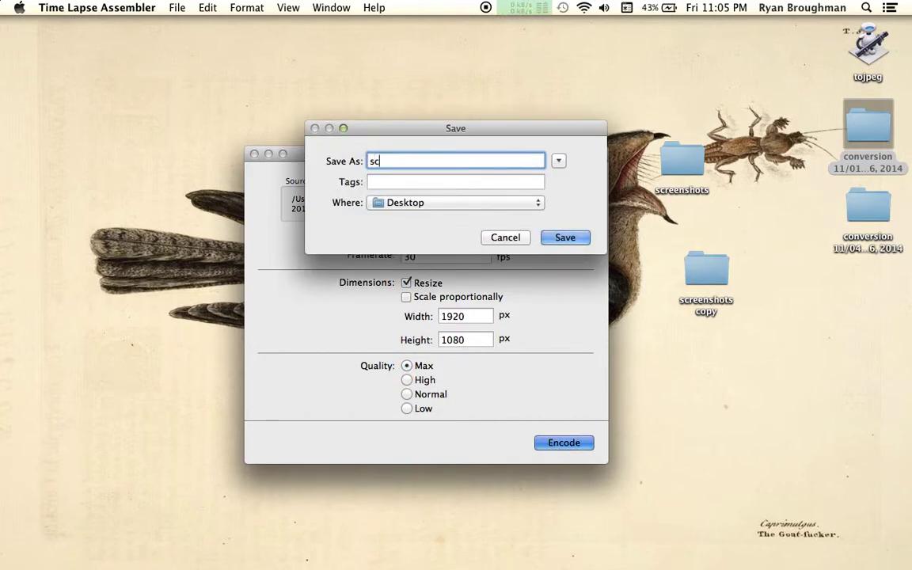
type("reenshots")
left_click(566, 238)
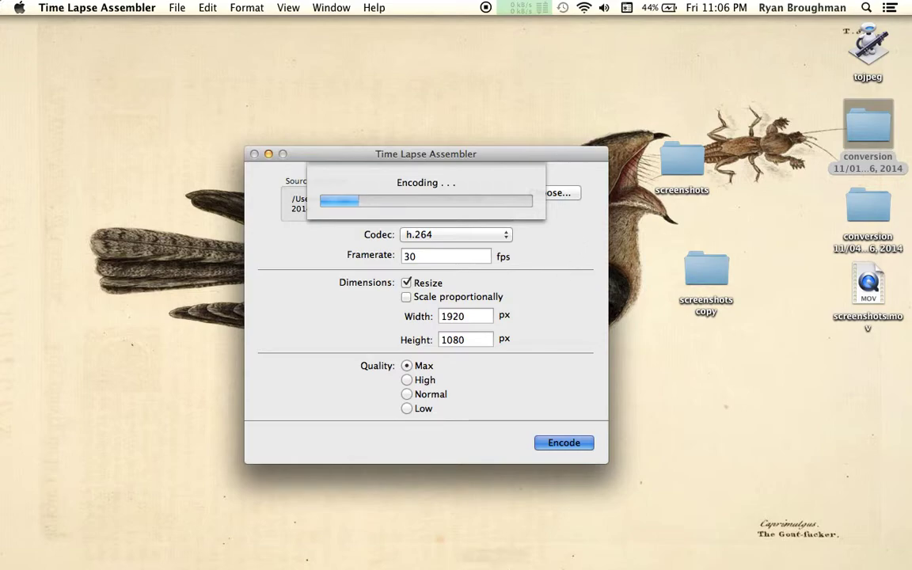
mouse_move(483, 564)
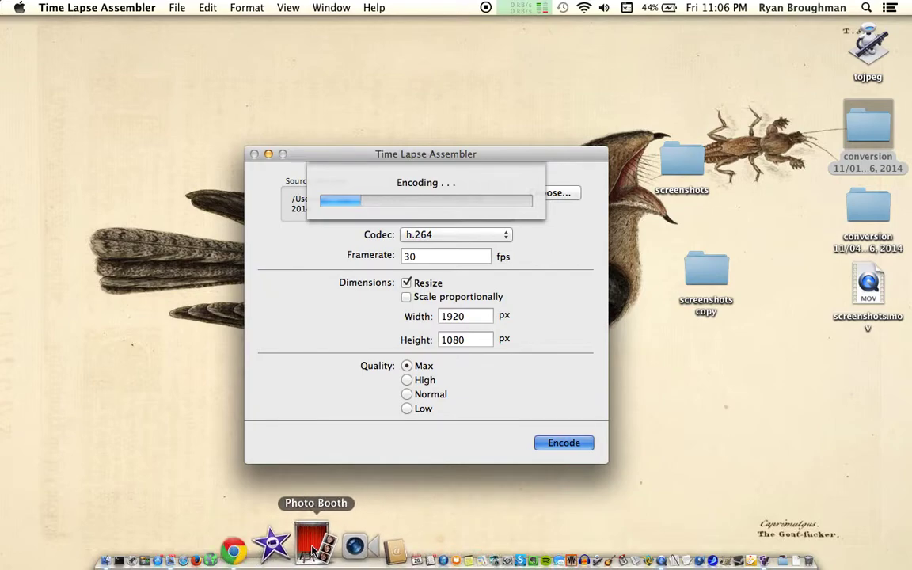
left_click(313, 546)
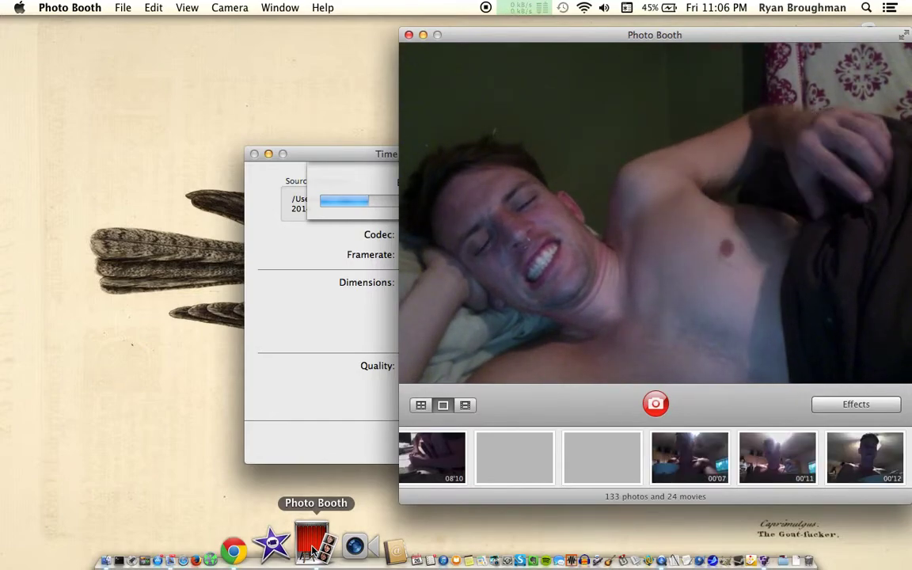
key("super+q")
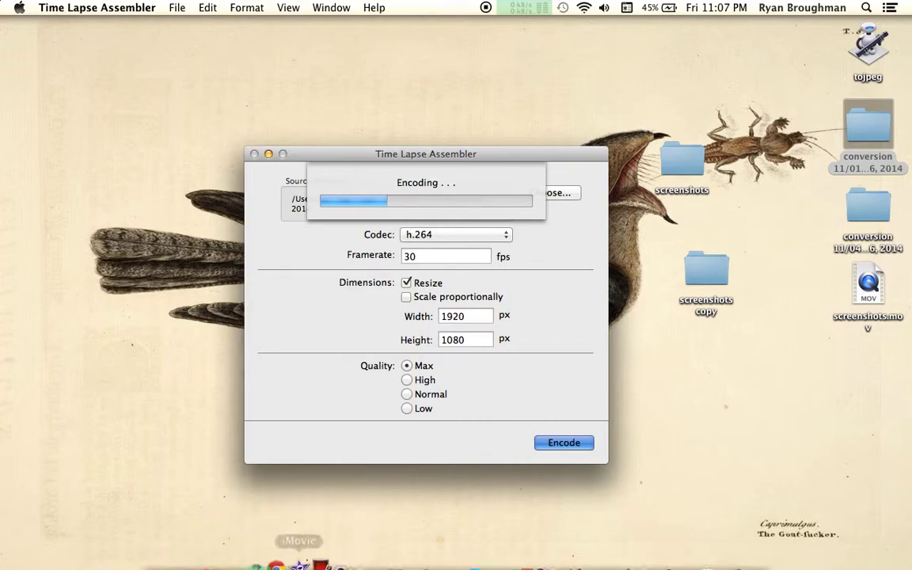
Switch to Google Chrome, search for "codec h264 vs" and open the Wikipedia article on H.264/MPEG-4 AVC.
left_click(289, 564)
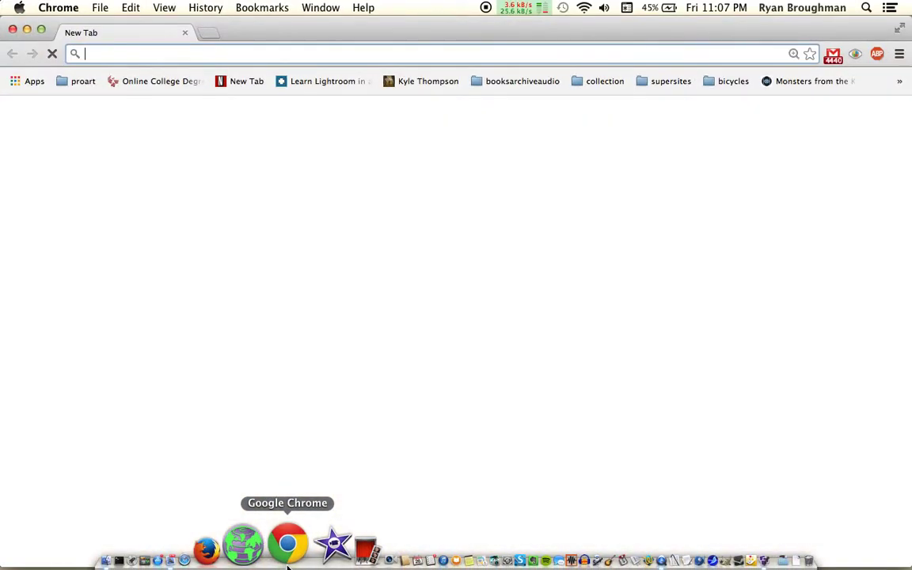
type("codec h")
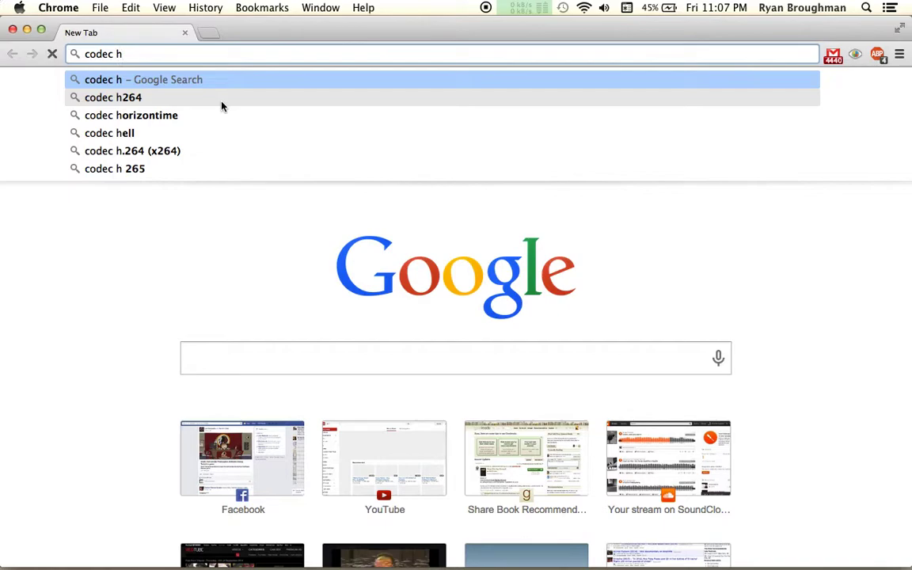
type("2")
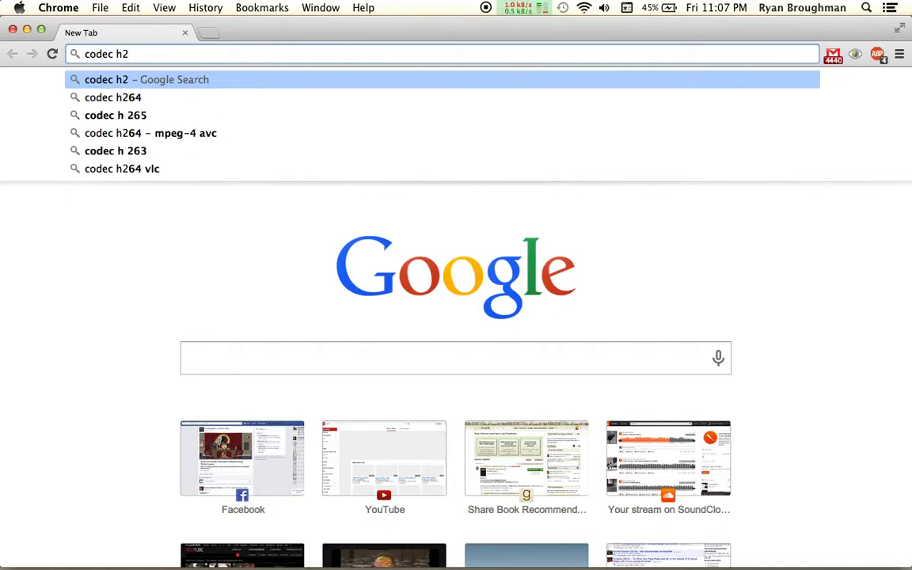
type("64 vs")
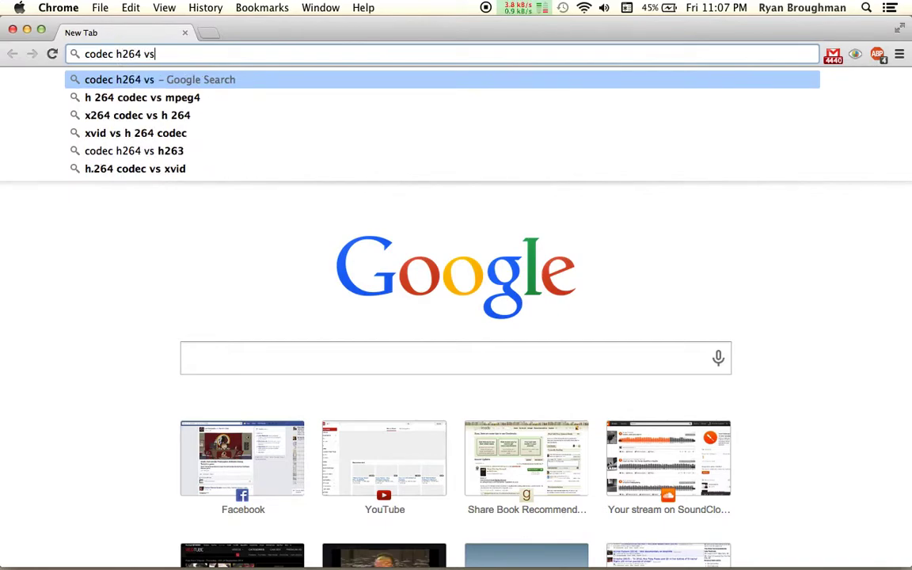
key("Return")
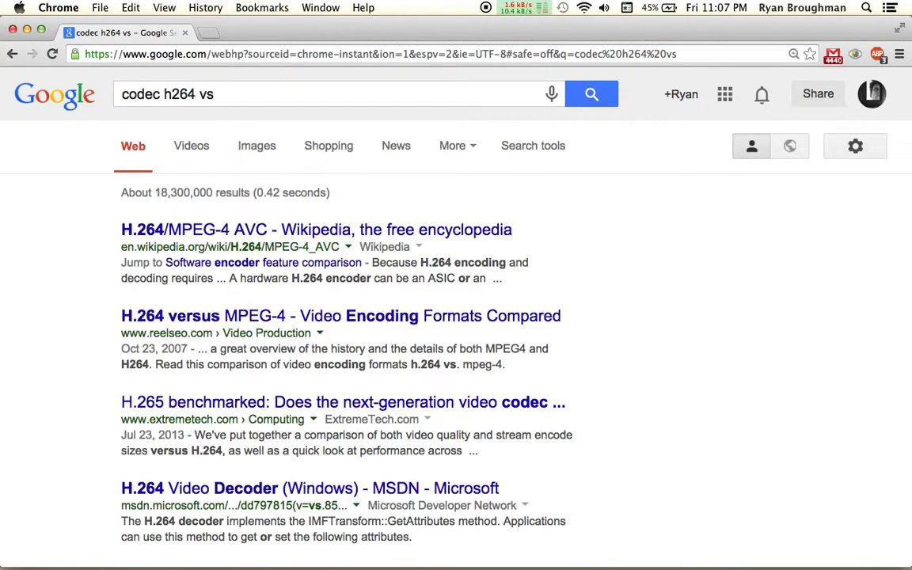
left_click(355, 231)
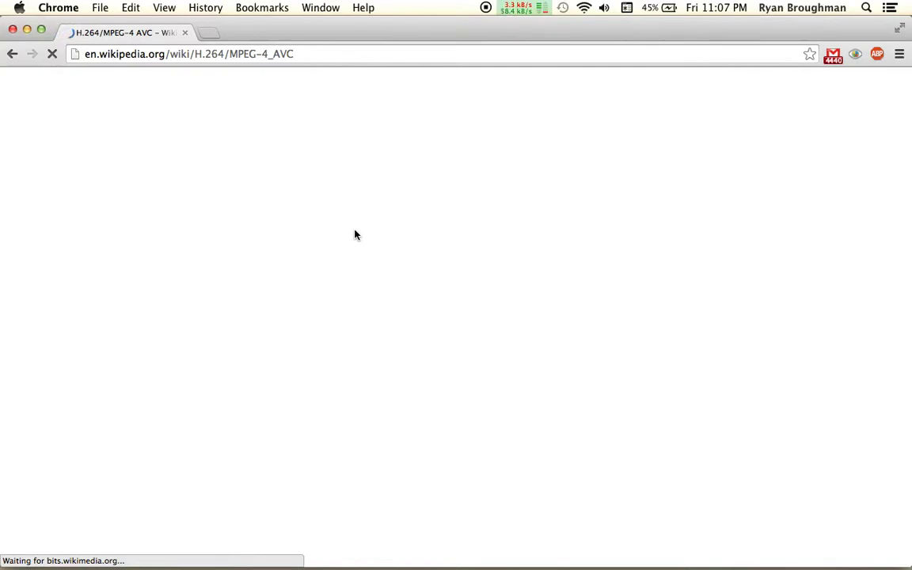